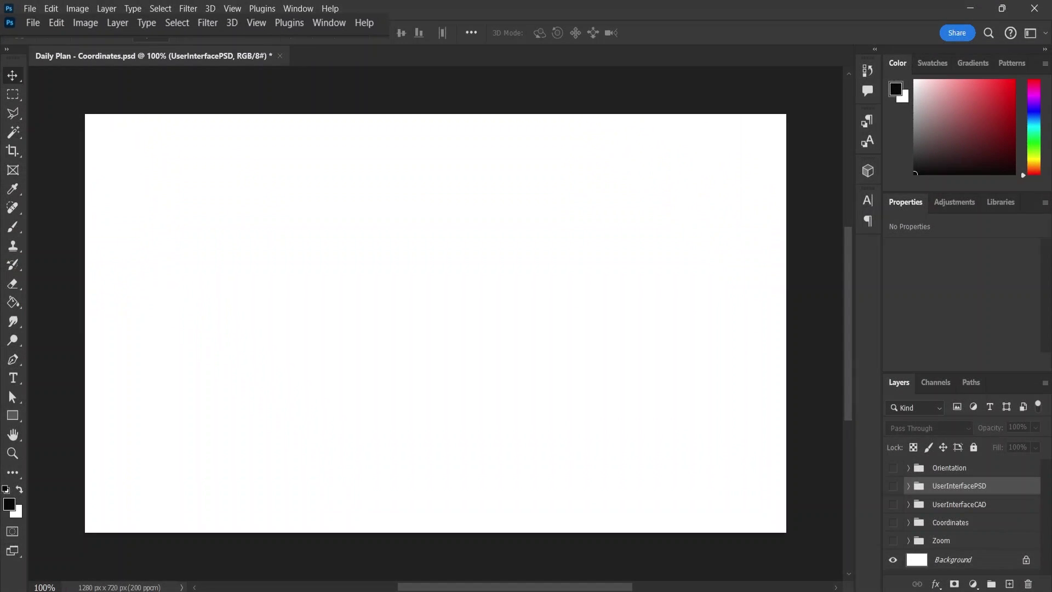
Open the File menu in the empty Photoshop workspace.
key(alt+f)
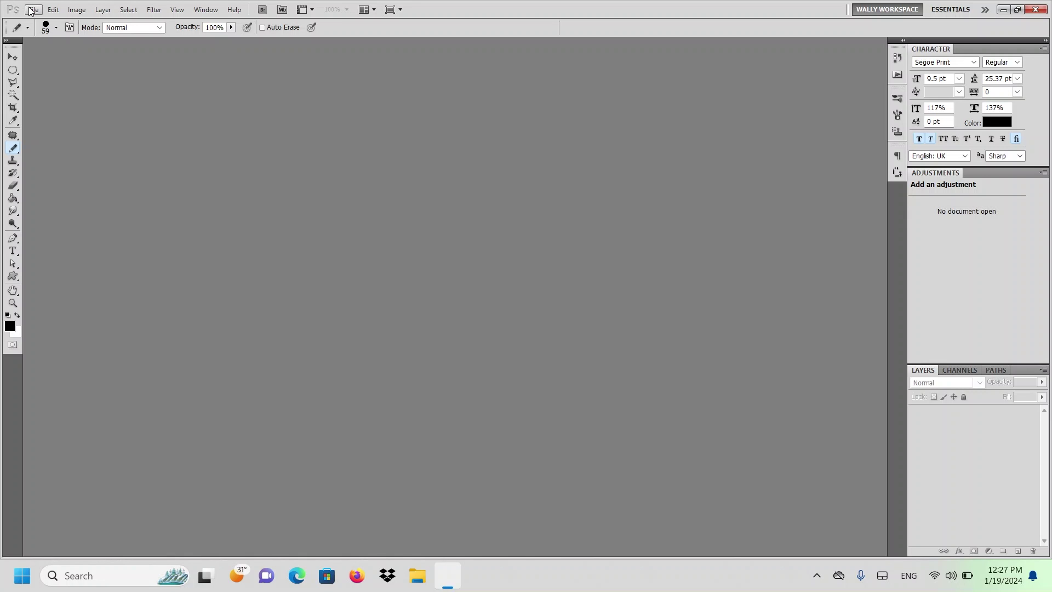
click(31, 10)
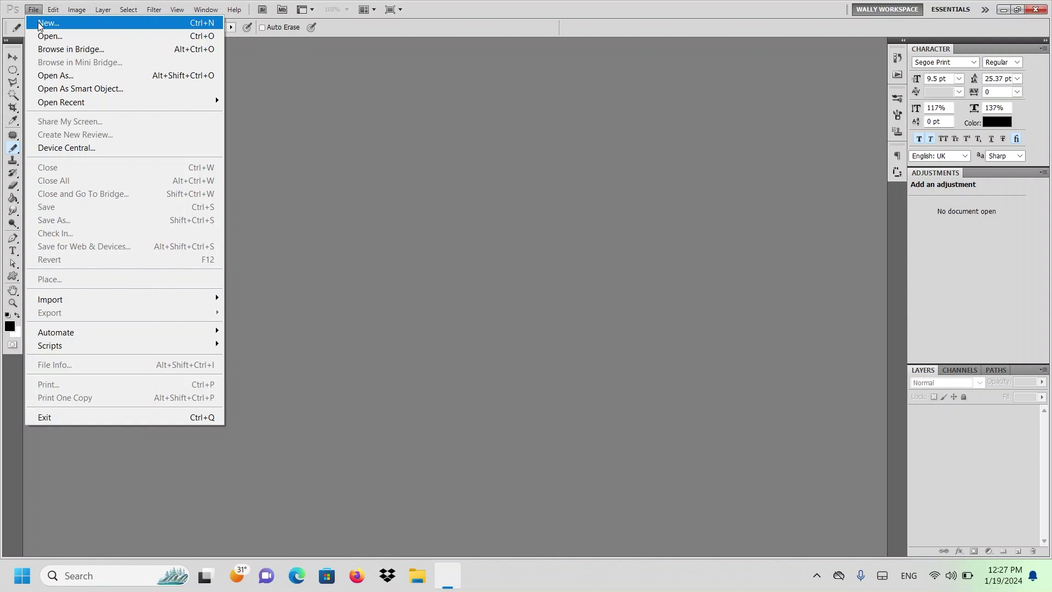
Choose File > New to bring up the New document dialog.
click(39, 24)
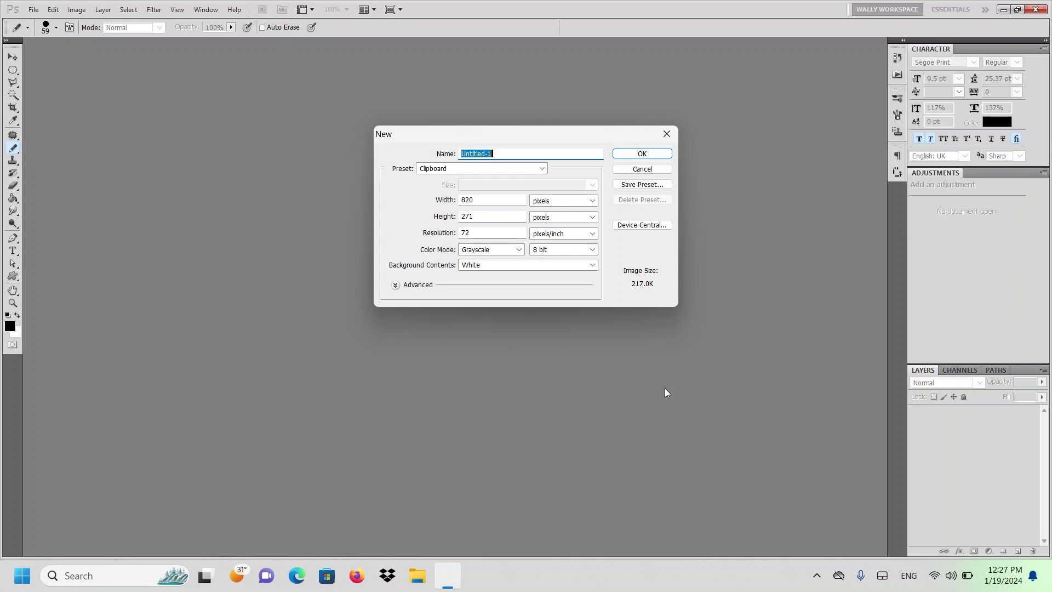
Name the document 'Project 1' and switch the width units to millimetres.
key(BackSpace)
text(Project 1)
click(592, 202)
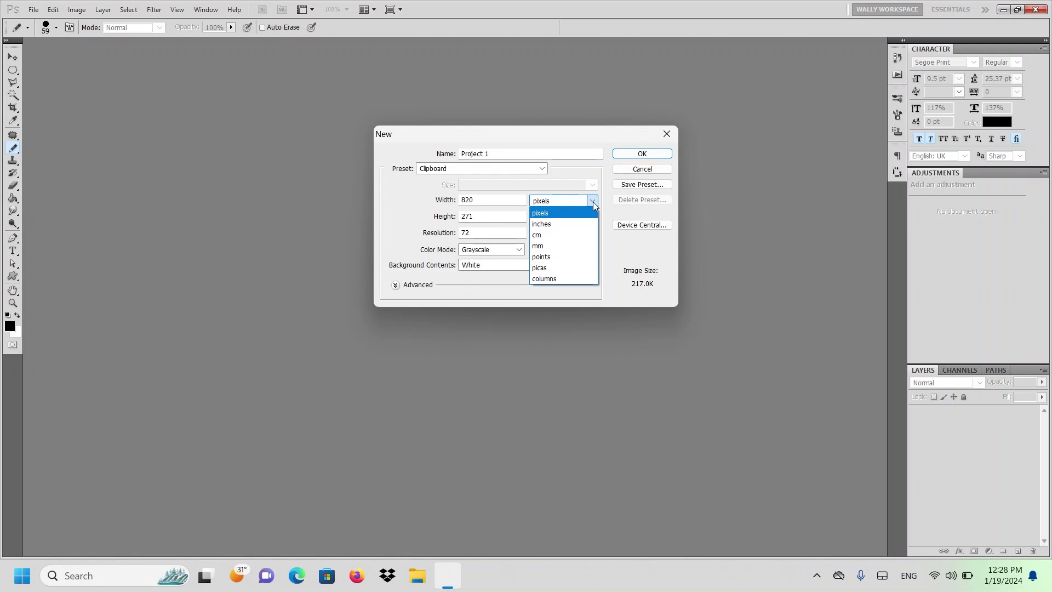
click(557, 251)
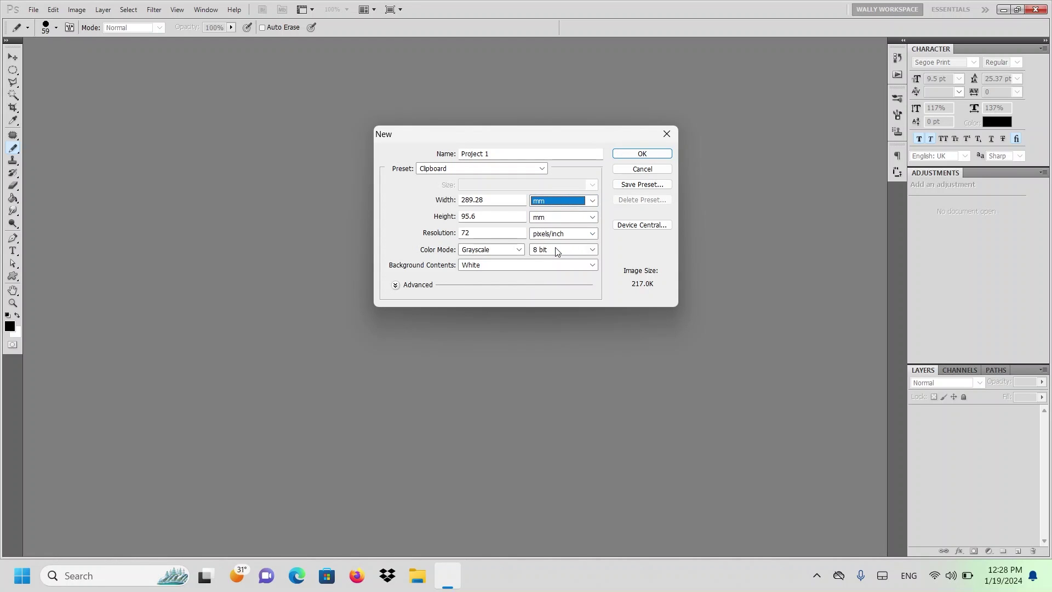
Enter a width of 297 mm and a height of 210 mm.
click(511, 199)
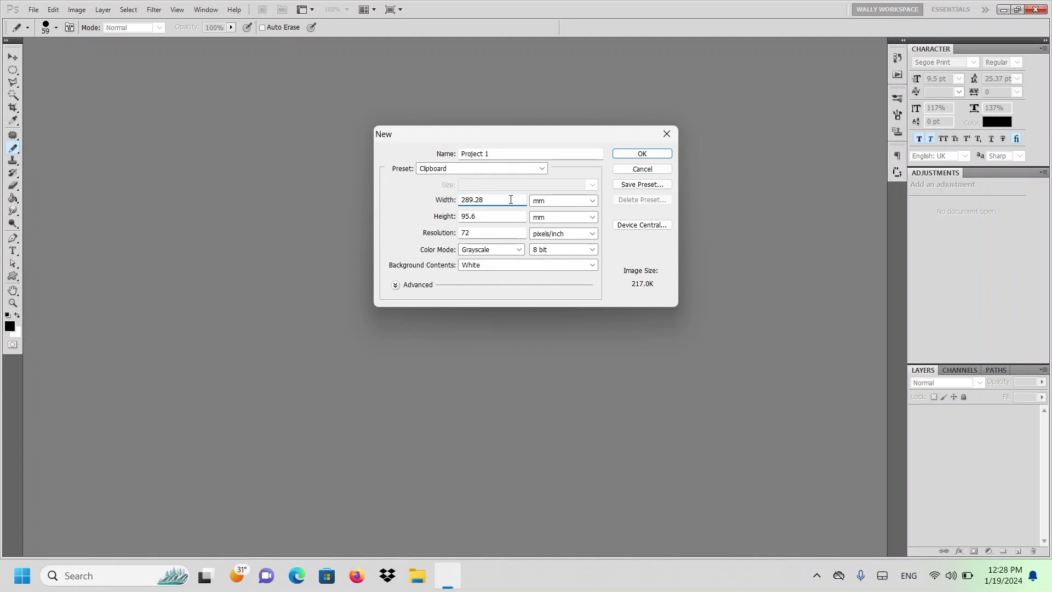
key(BackSpace)
key(BackSpace)
key(BackSpace)
key(BackSpace)
key(BackSpace)
key(BackSpace)
text(297)
click(496, 217)
double_click(496, 217)
key(BackSpace)
text(210)
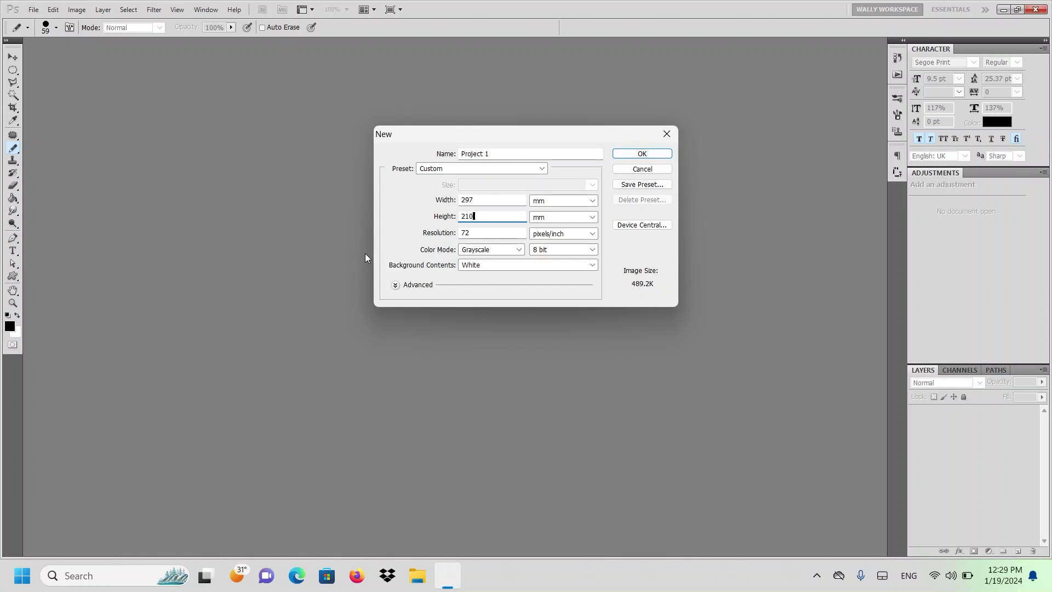
click(487, 232)
Change the resolution from 72 to 100, after briefly entering 300.
key(BackSpace)
key(BackSpace)
text(300)
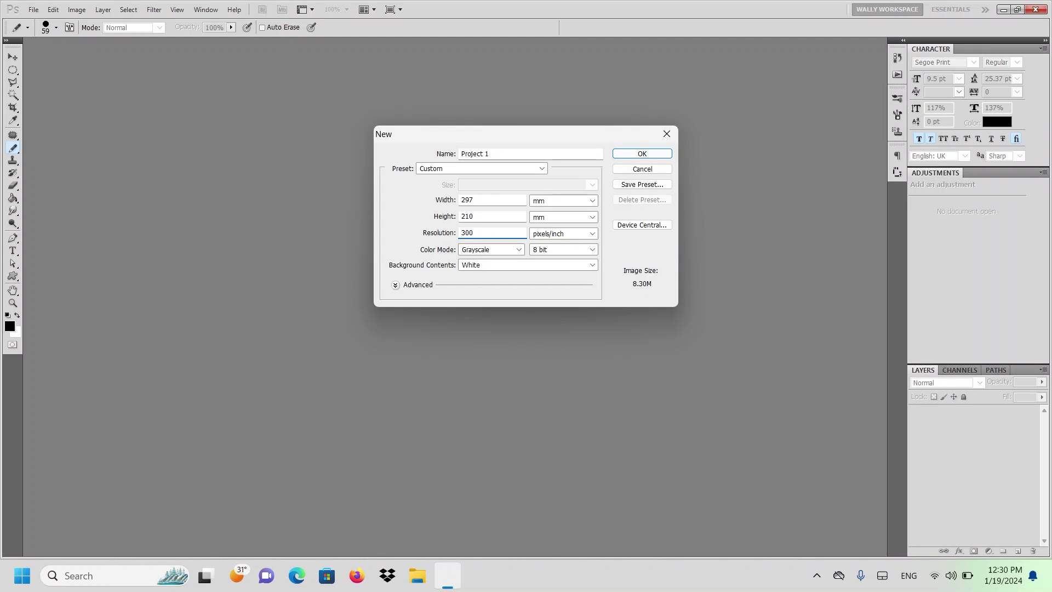
key(BackSpace)
key(BackSpace)
key(BackSpace)
text(100)
click(594, 235)
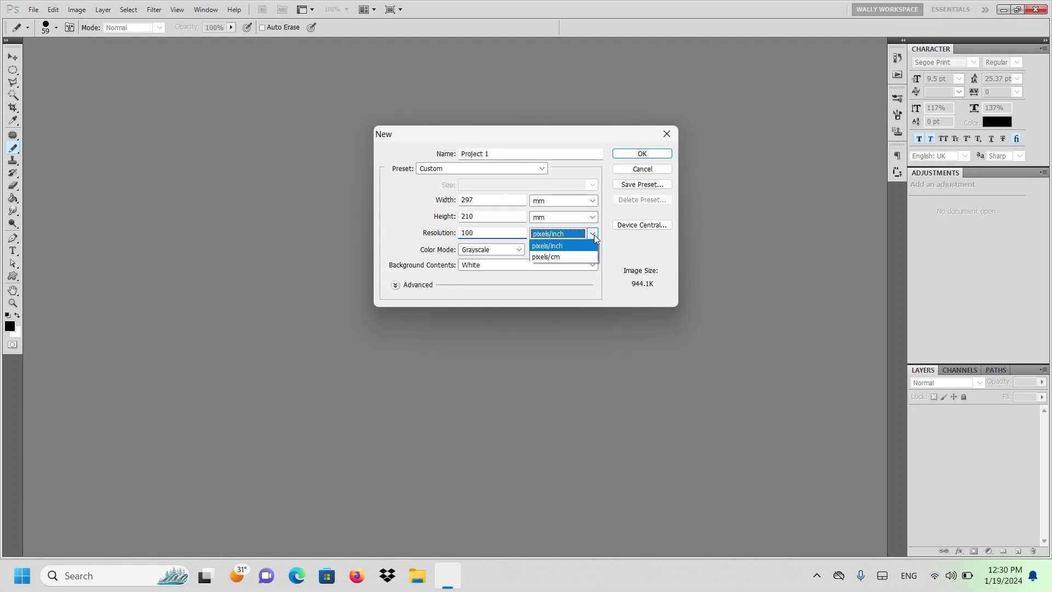
Set the resolution to 100 pixels/cm and confirm the New dialog.
click(579, 258)
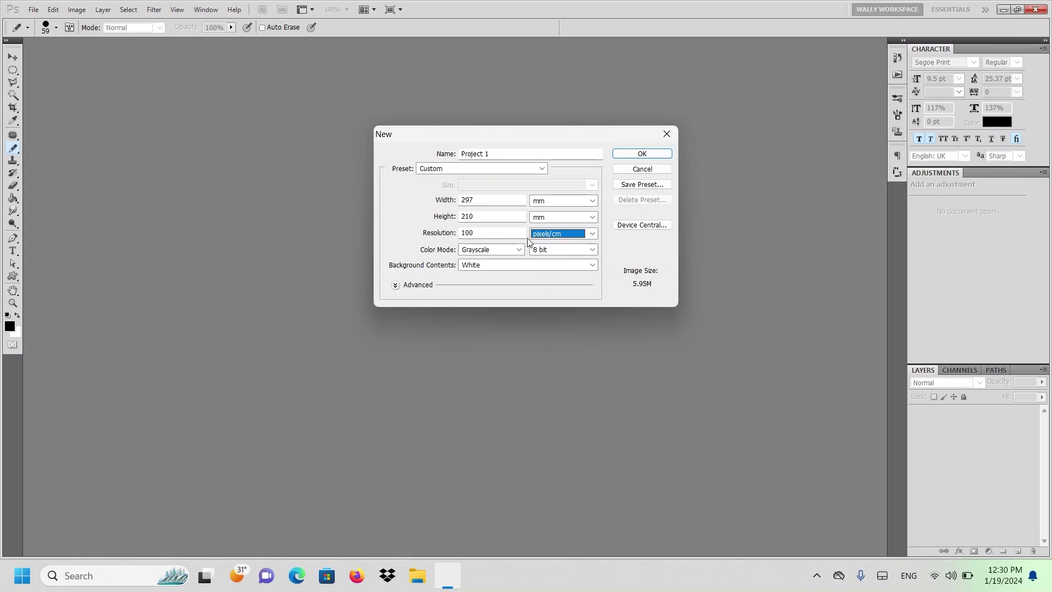
click(495, 234)
key(BackSpace)
key(BackSpace)
key(BackSpace)
text(300)
key(BackSpace)
key(BackSpace)
key(BackSpace)
text(100)
click(643, 154)
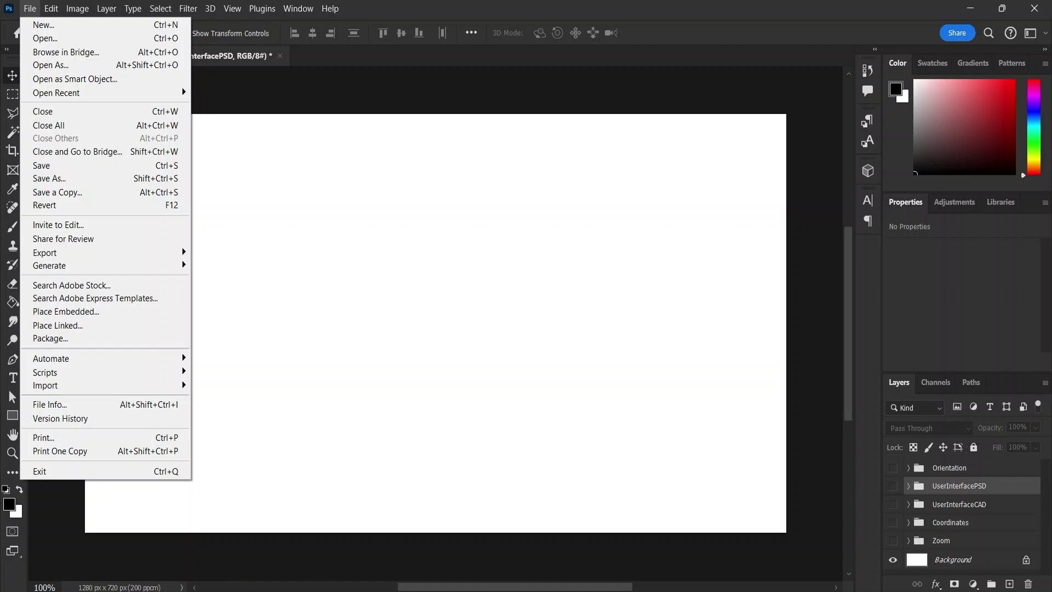
Bring up the Open dialog with Ctrl+O and File > Open.
key(ctrl+o)
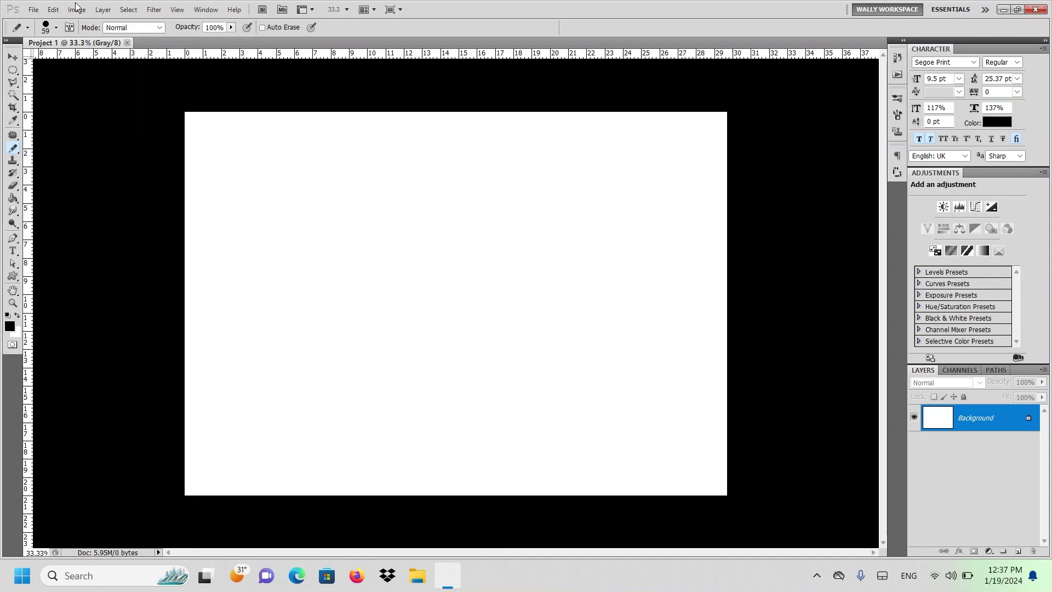
click(32, 10)
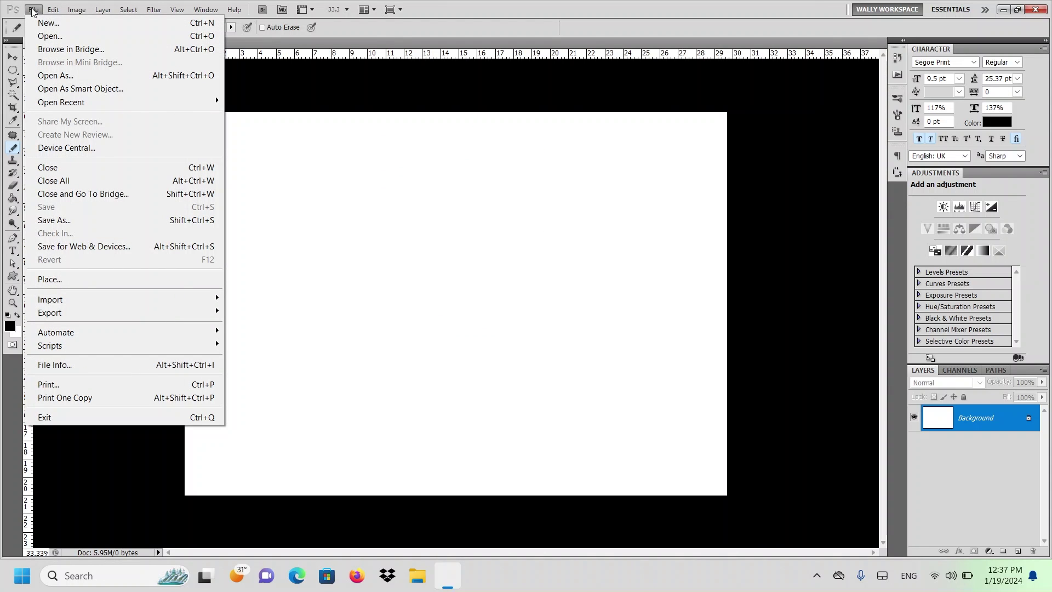
click(83, 39)
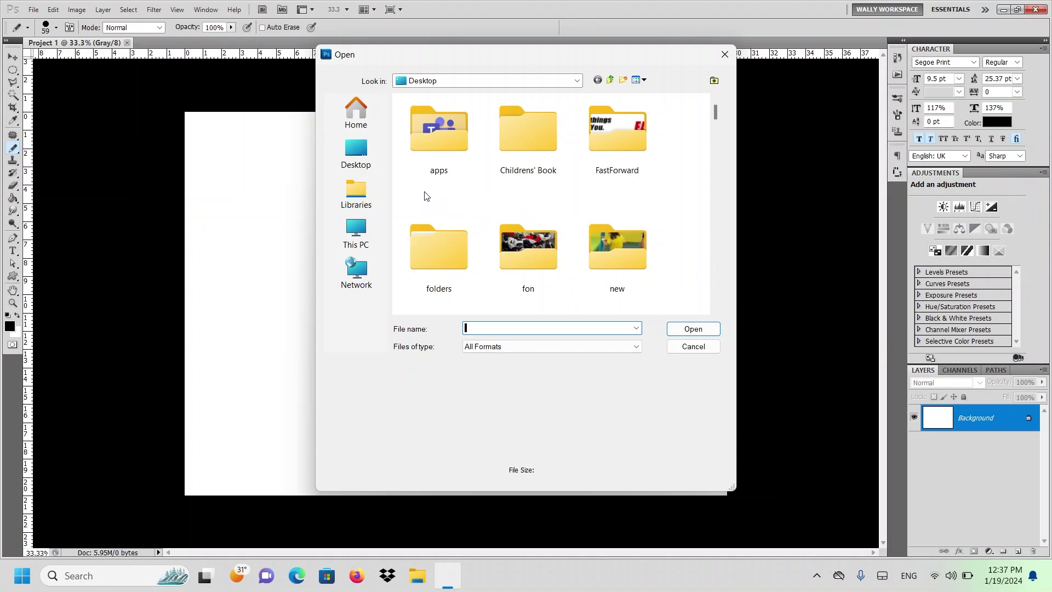
Browse to Documents > Any Files > Photoshop files and open CAD Interface.psd.
click(363, 153)
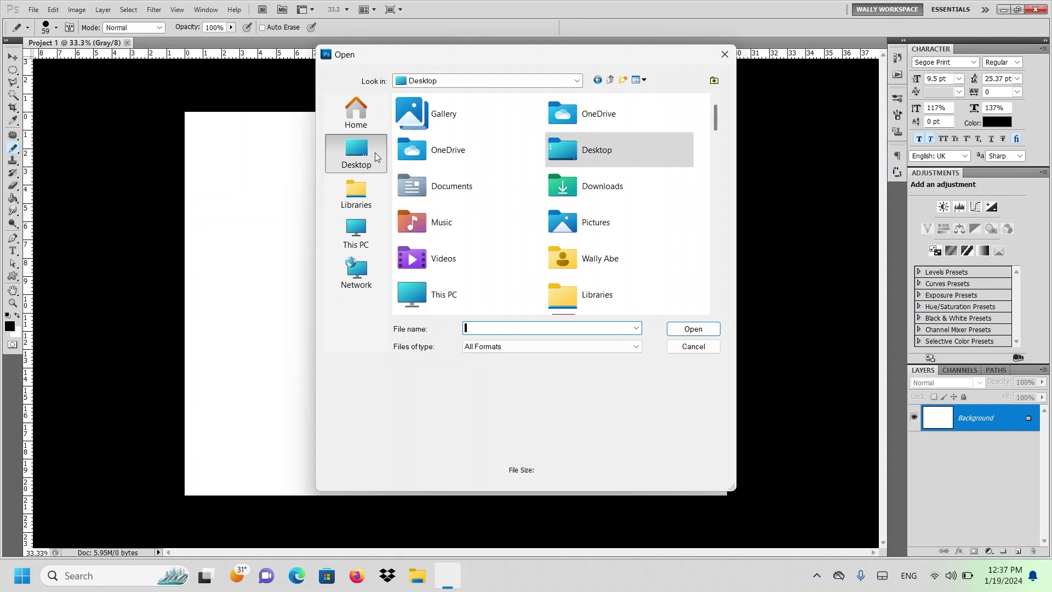
click(462, 200)
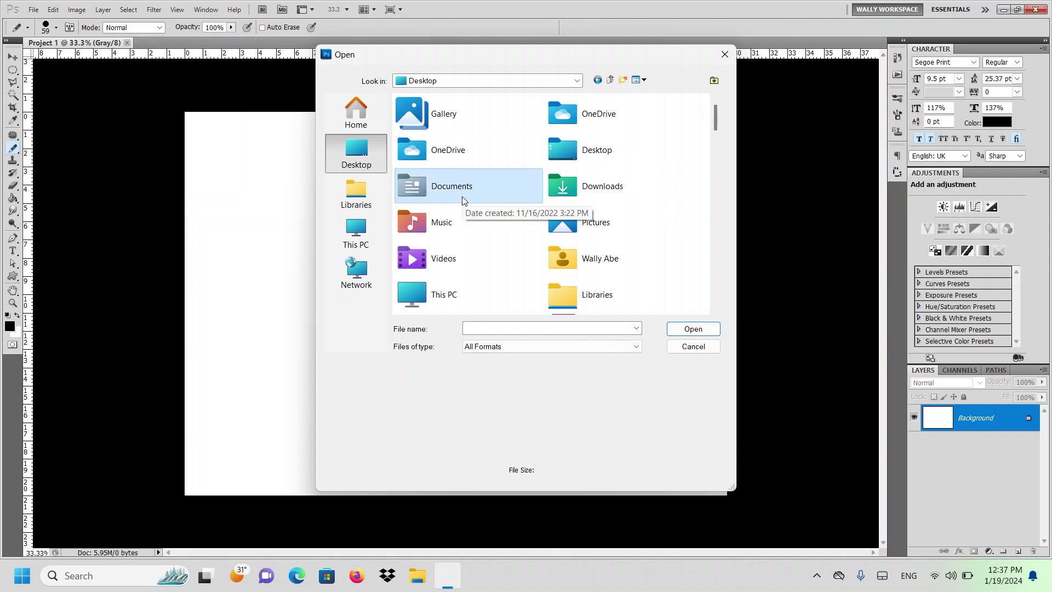
click(688, 335)
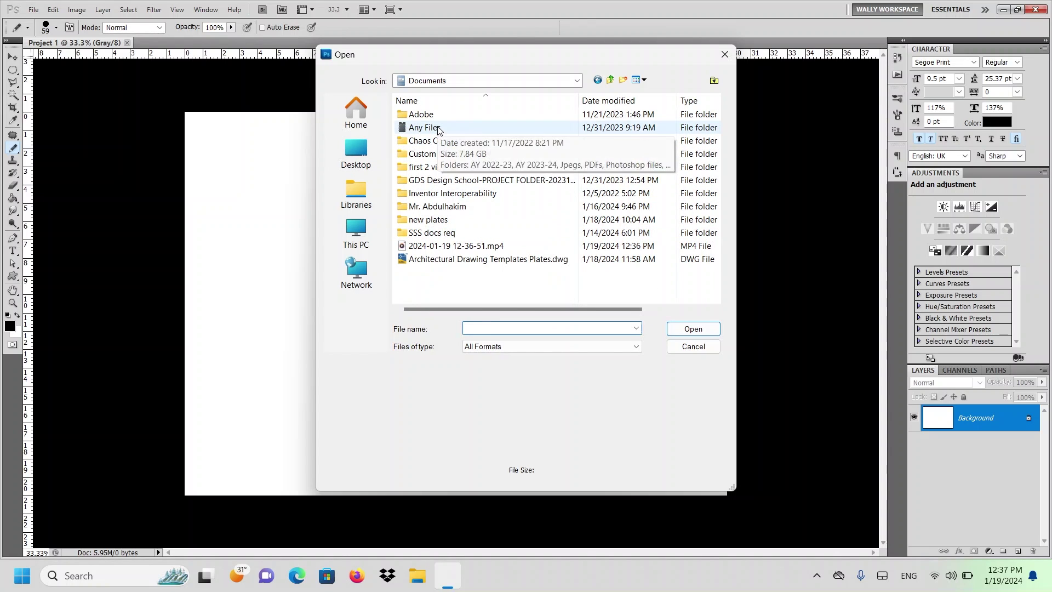
double_click(439, 130)
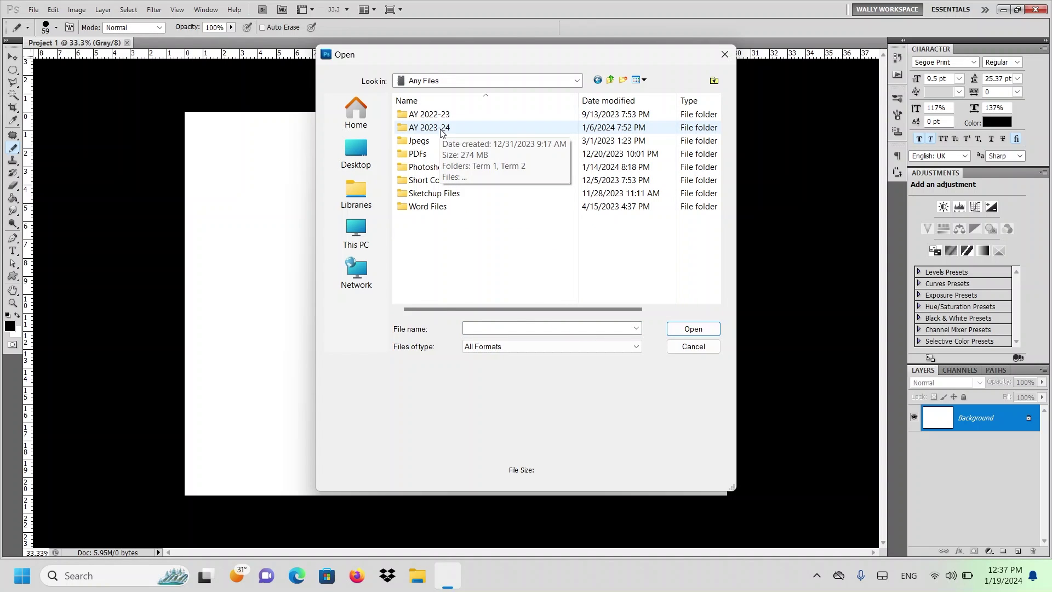
double_click(430, 169)
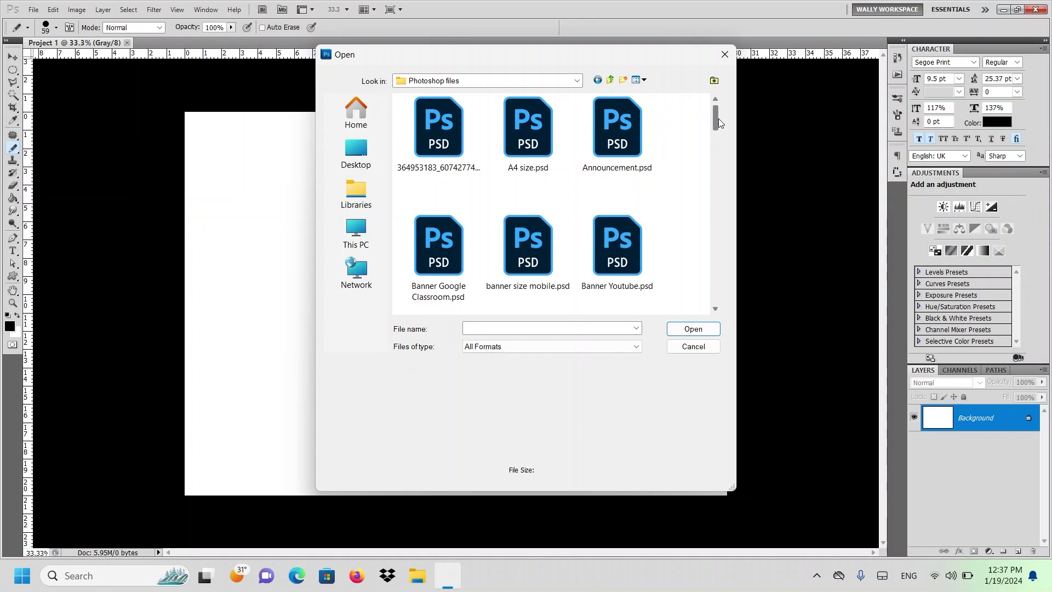
drag(719, 118, 715, 147)
click(441, 142)
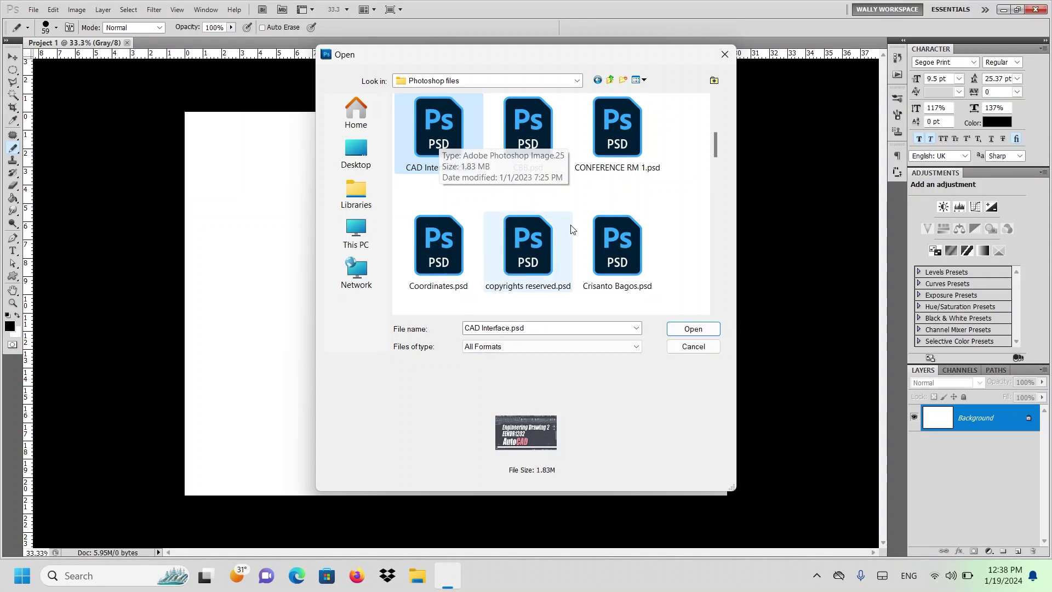
click(694, 330)
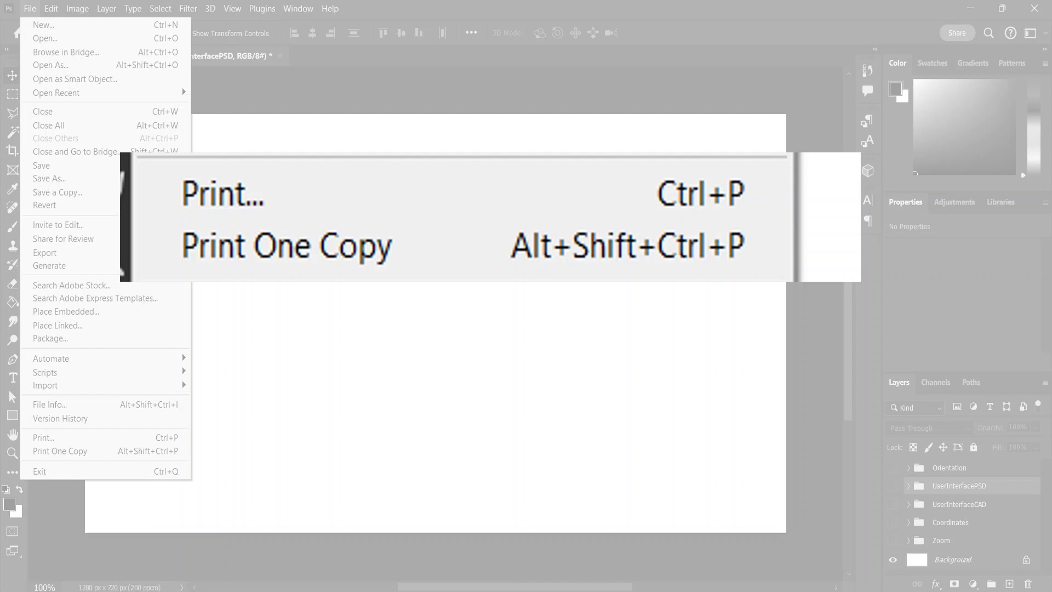
Switch to Desktop 2 with Ctrl+Win+Right to show Project 1.JPG.
key(ctrl+super+Right)
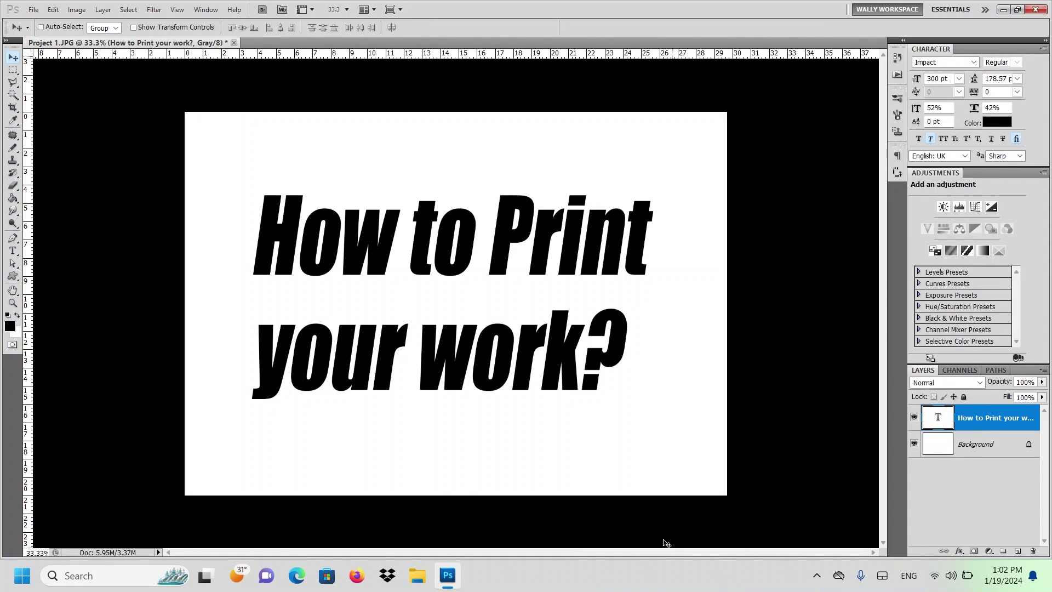
Open the Print dialog for Project 1 and pick Microsoft Print to PDF as printer.
click(34, 10)
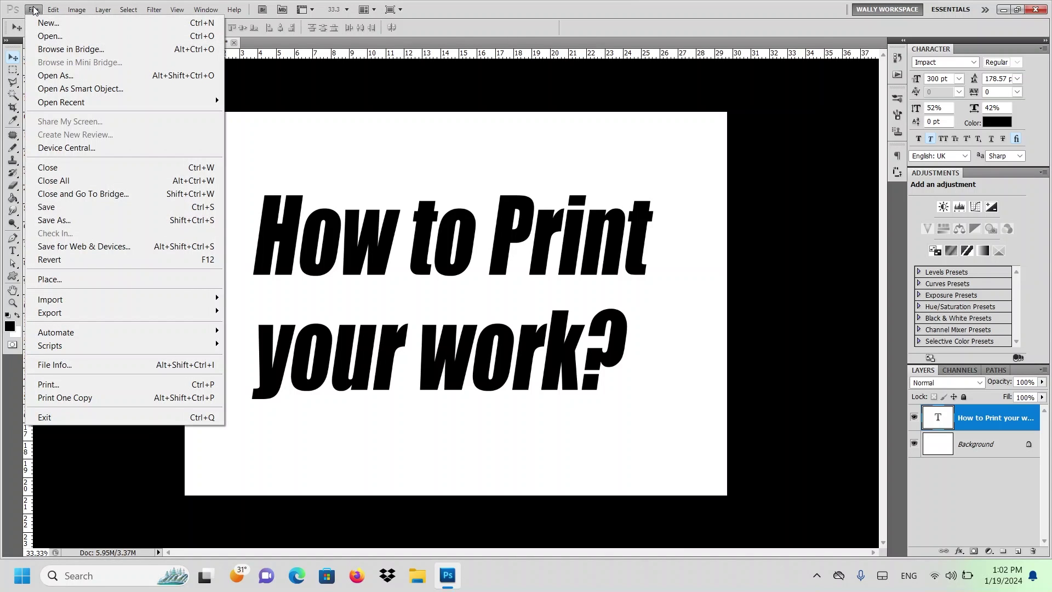
click(78, 389)
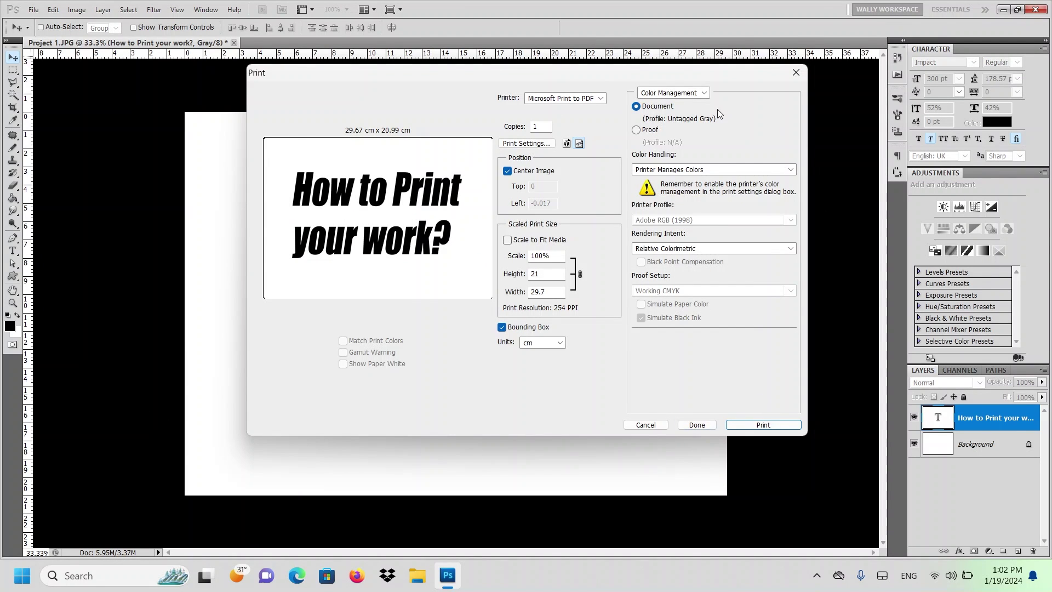
click(602, 99)
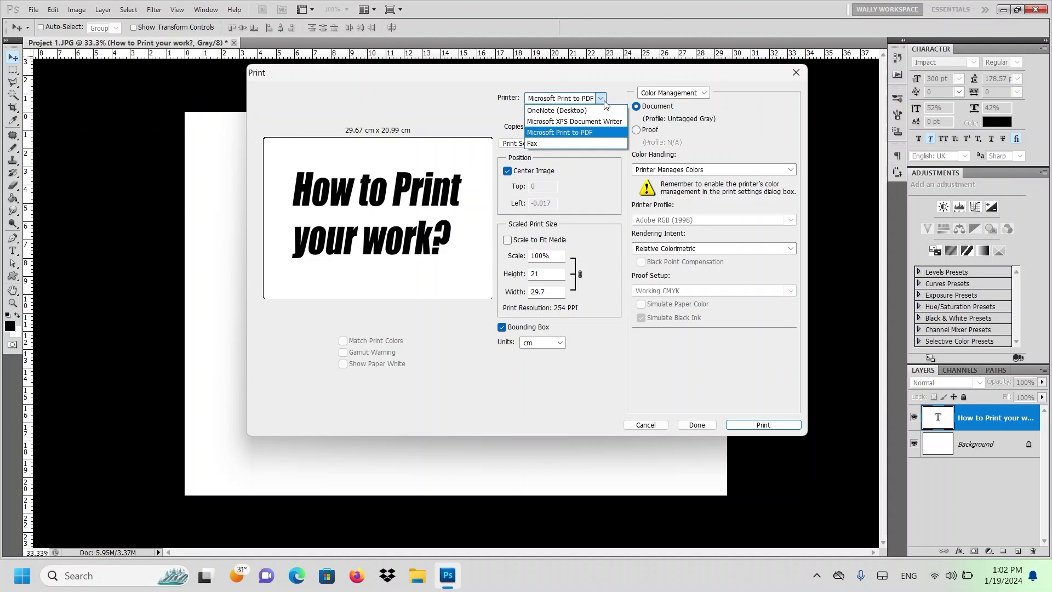
click(603, 131)
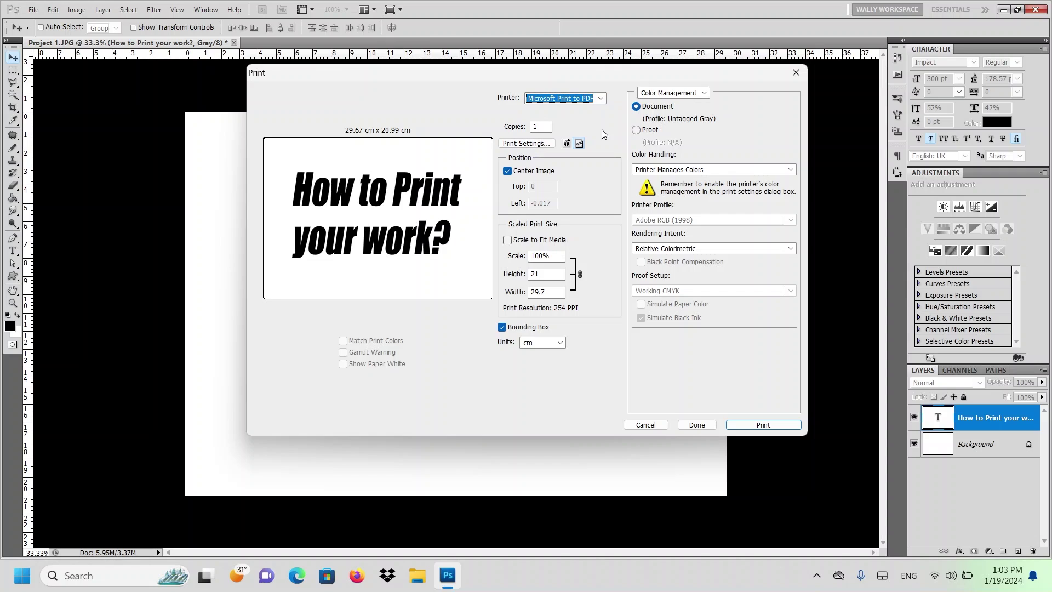
Set the PDF page orientation to Landscape, after briefly trying Portrait.
click(544, 144)
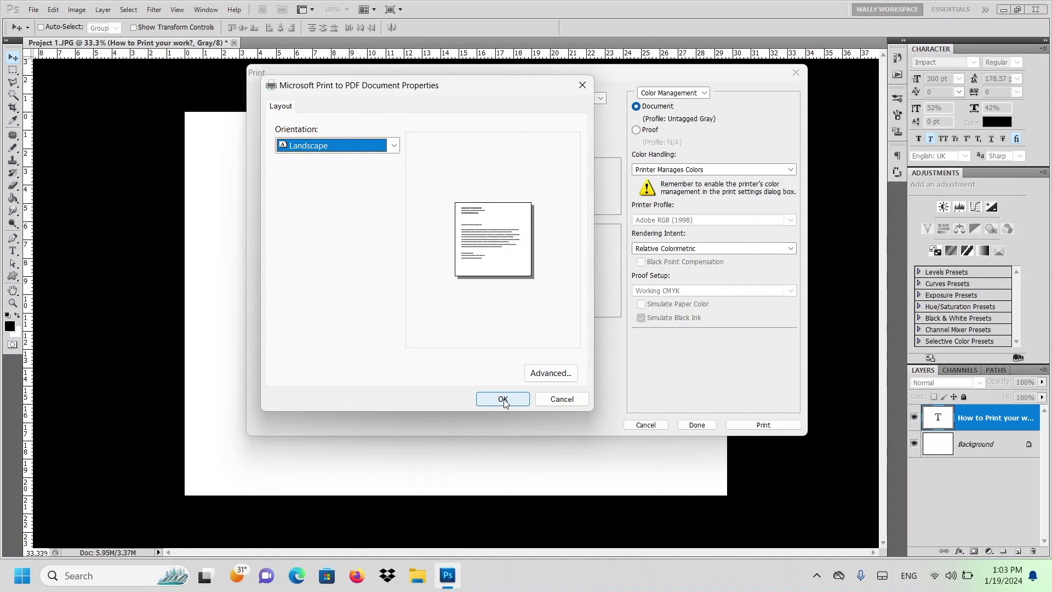
click(395, 146)
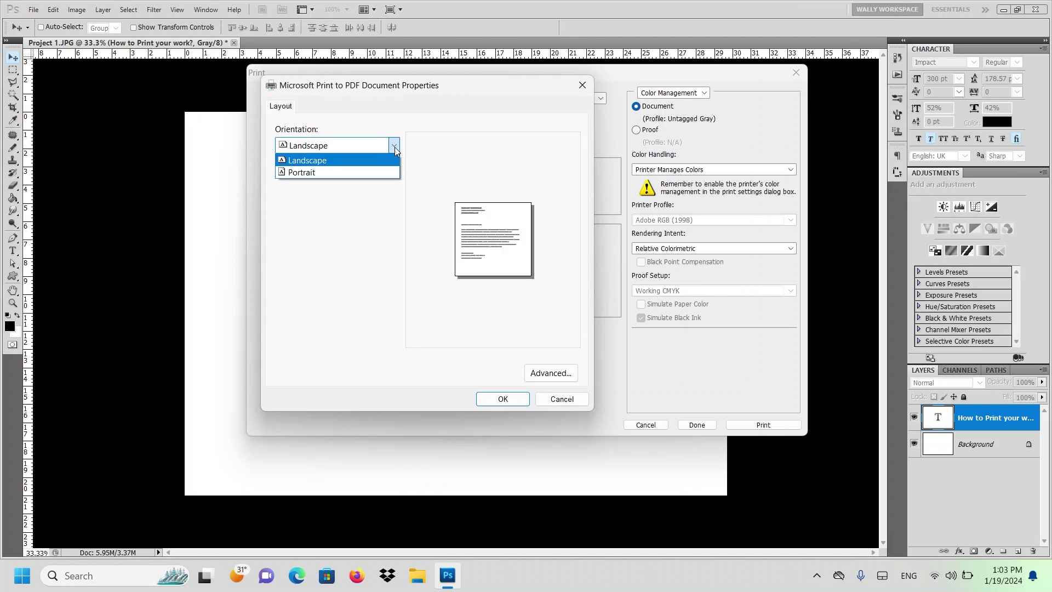
click(356, 173)
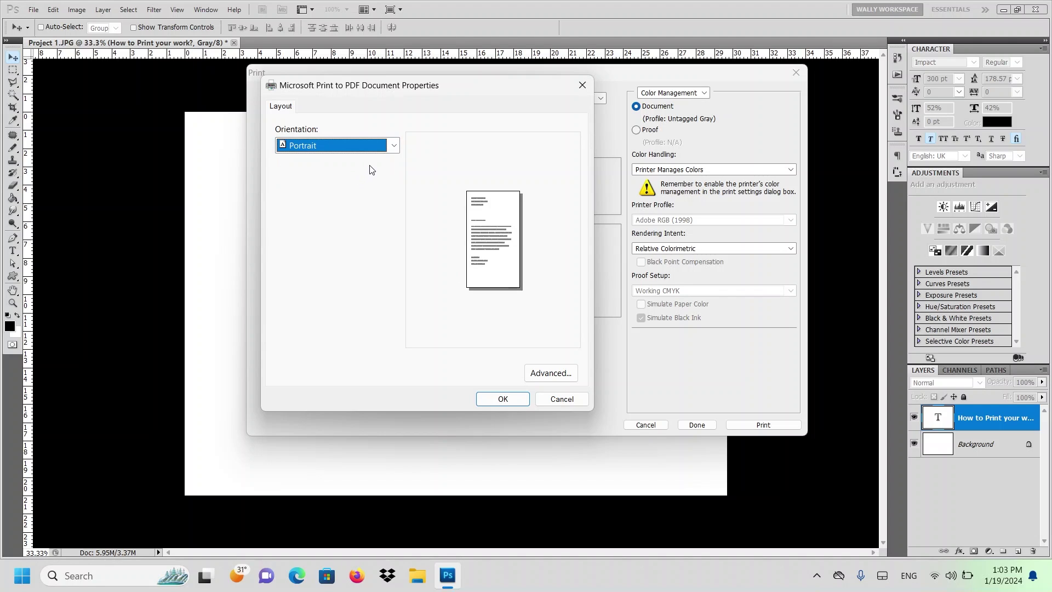
click(393, 146)
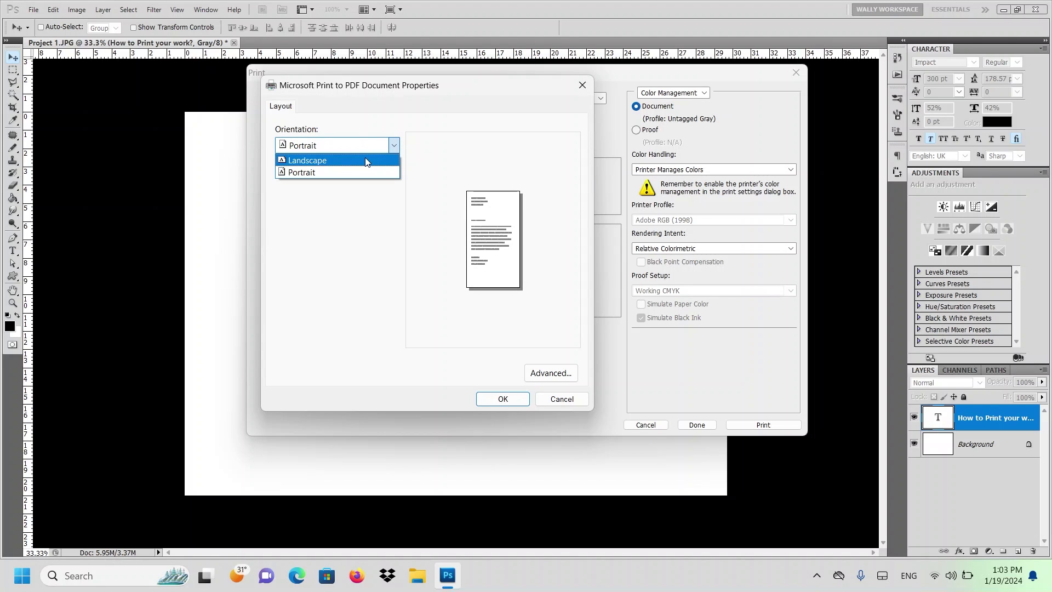
click(366, 161)
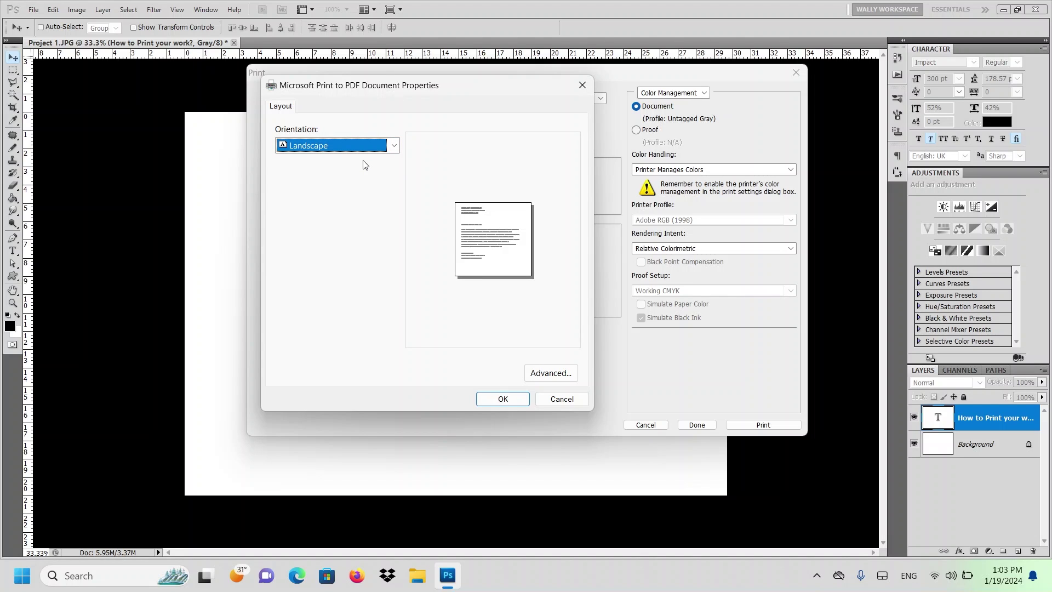
Keep A4 as the paper size in the Advanced Options and confirm.
click(551, 373)
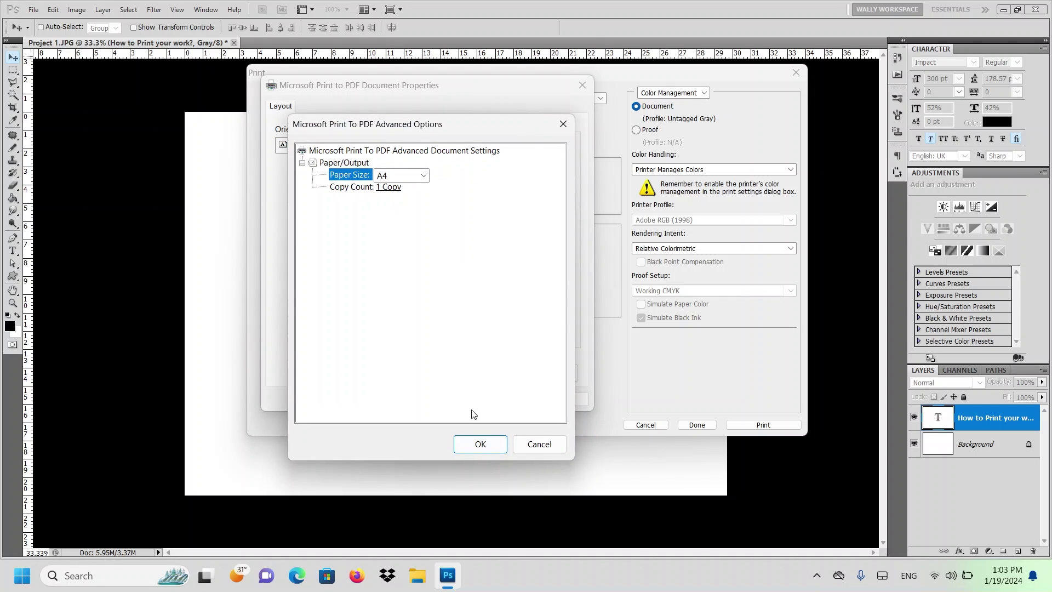
click(424, 176)
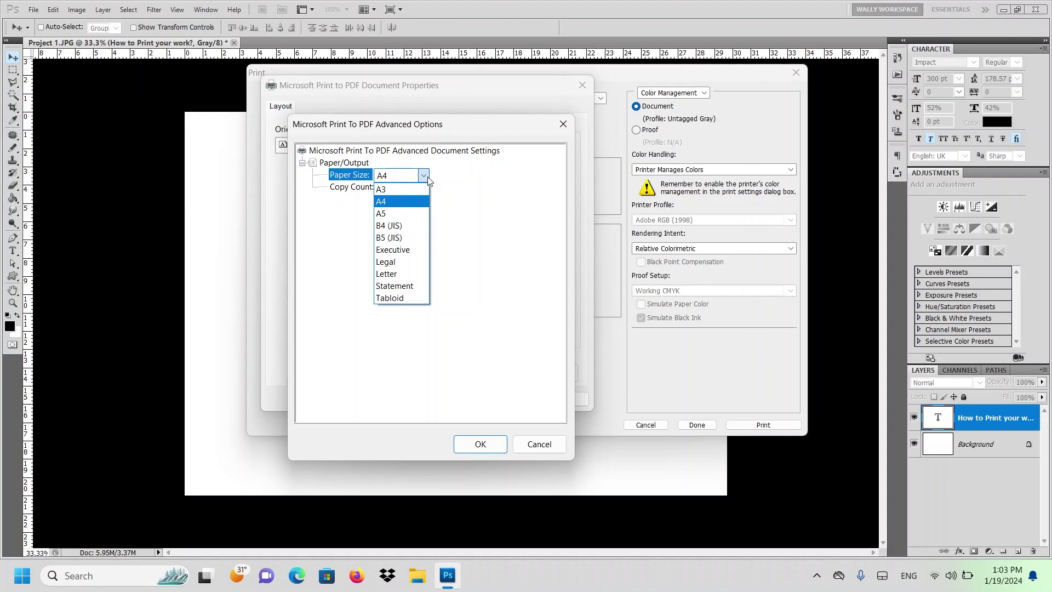
click(406, 206)
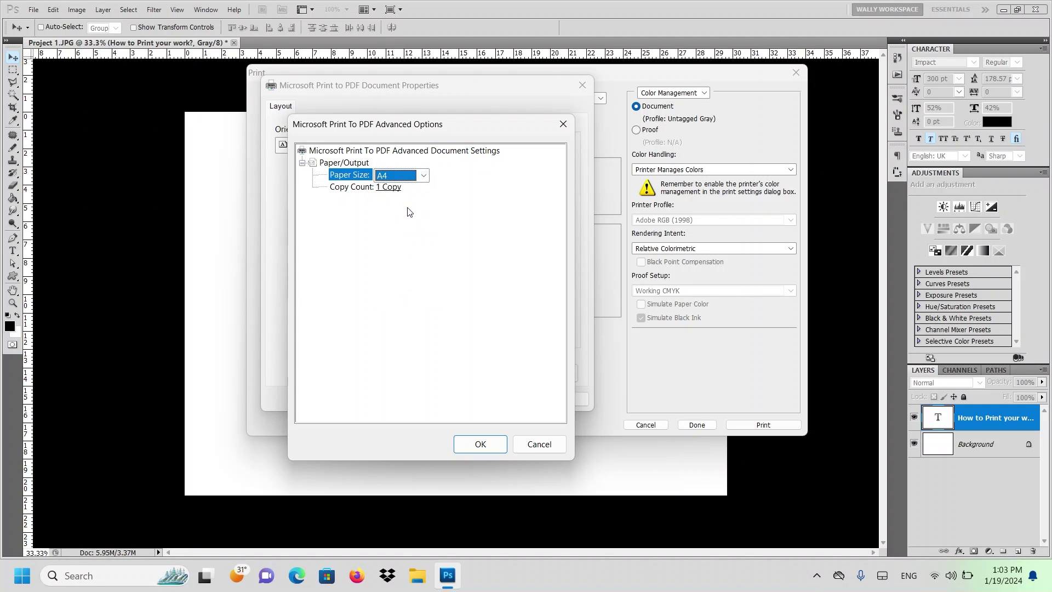
click(479, 447)
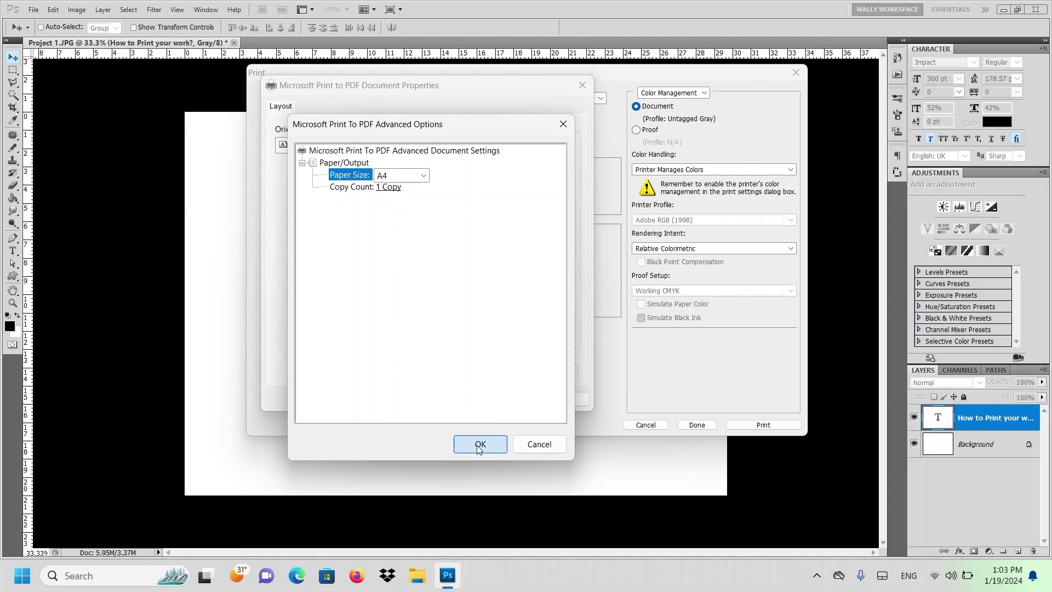
Confirm the page settings, switch print size units to mm (296.69 × 209.9), and print to PDF.
click(502, 400)
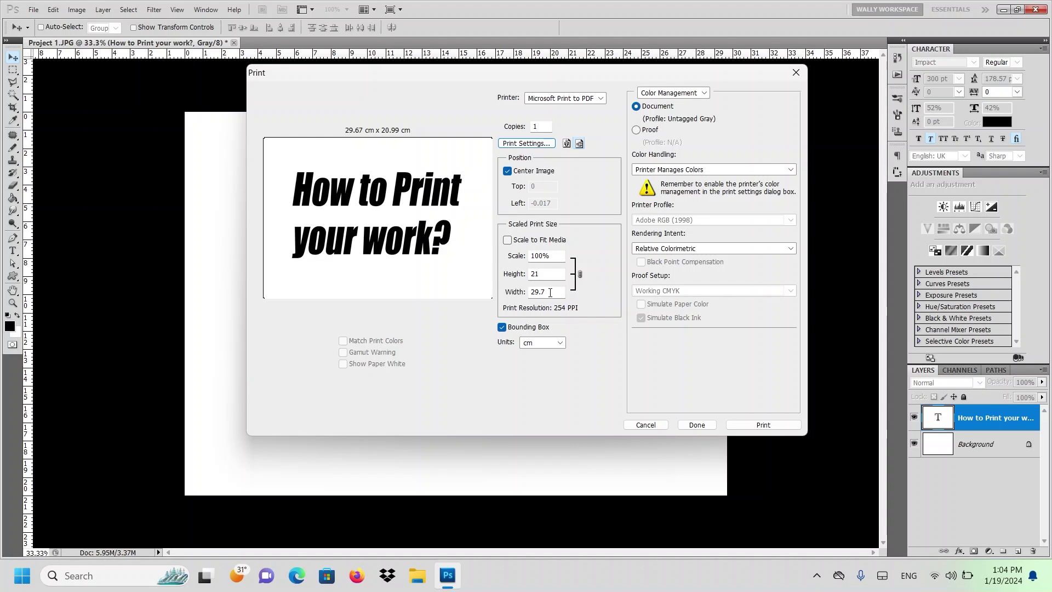
click(561, 344)
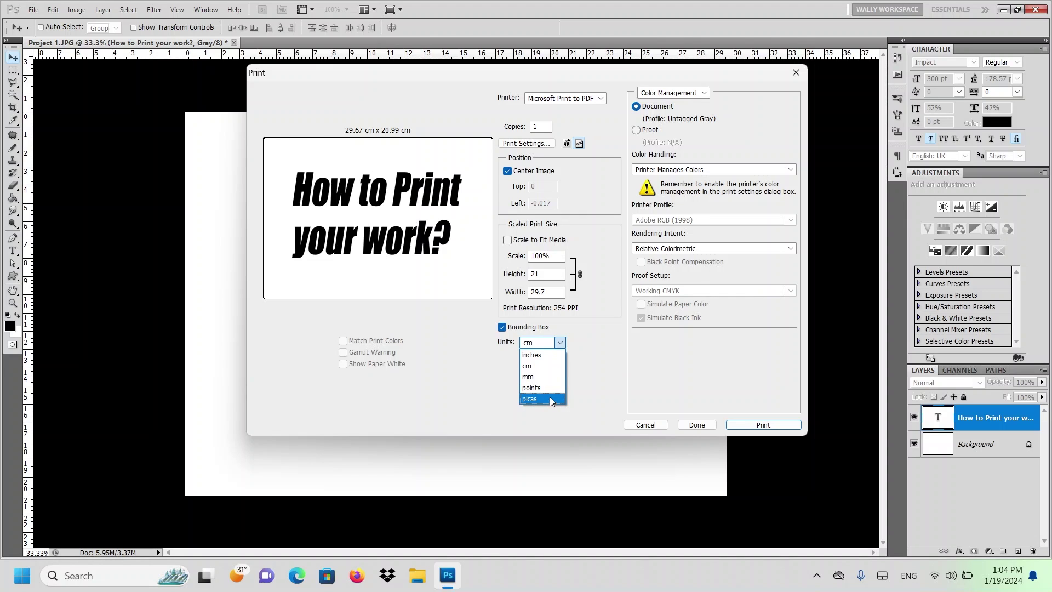
click(559, 345)
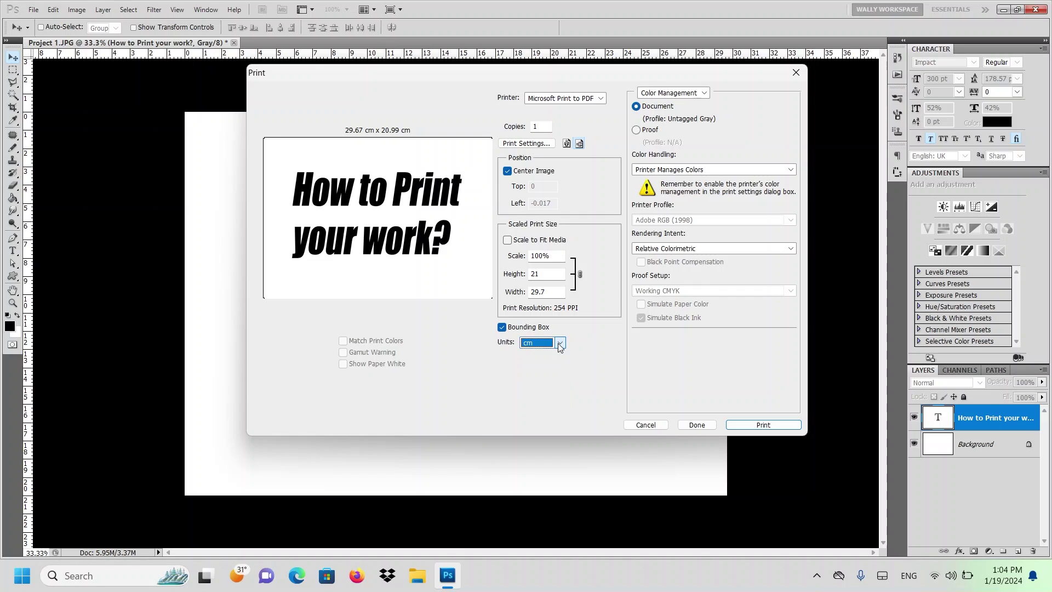
click(558, 343)
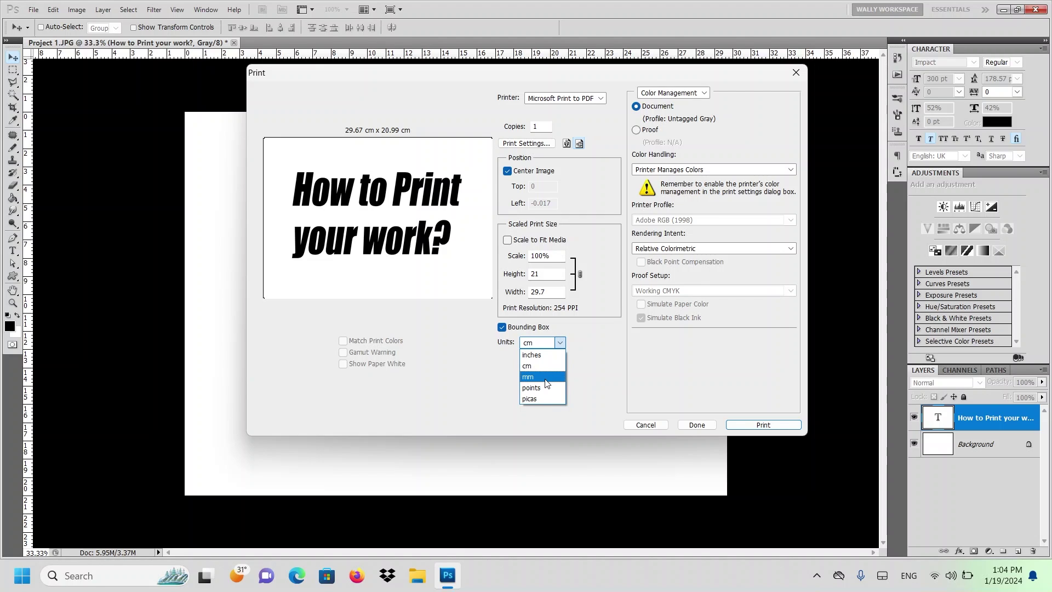
click(529, 378)
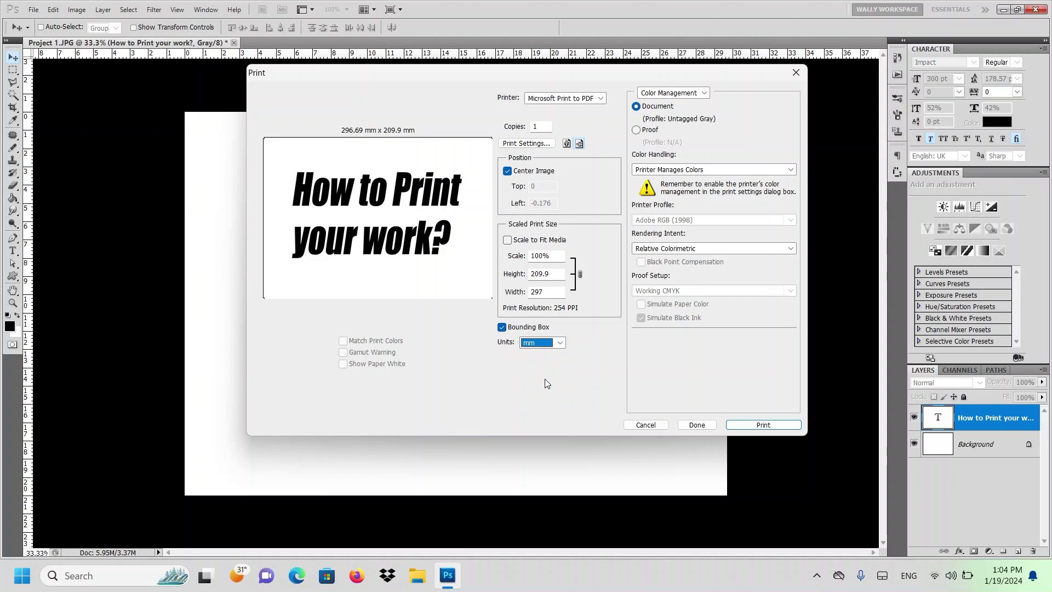
click(599, 360)
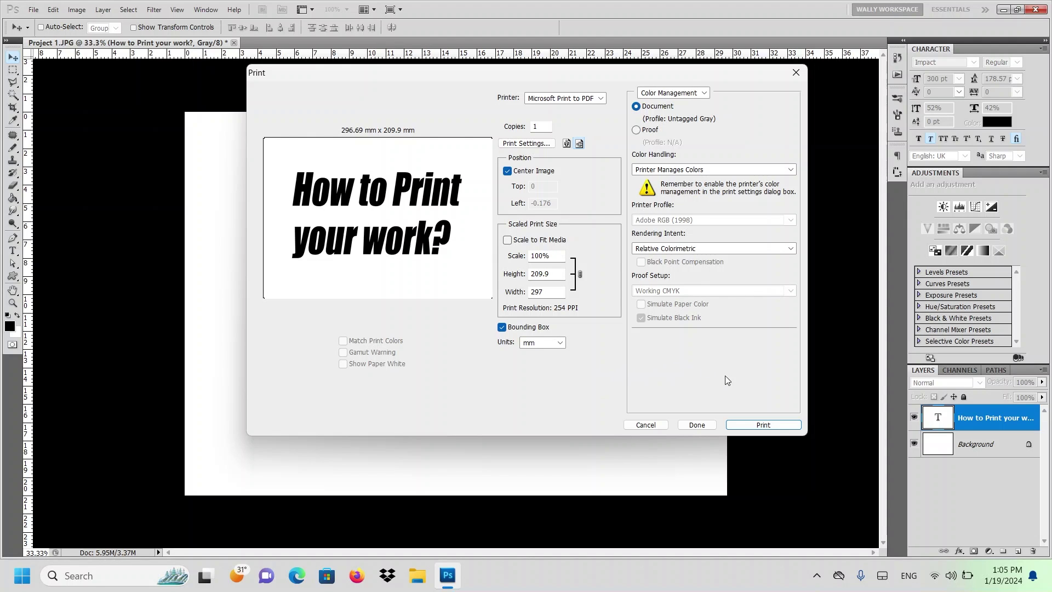
click(777, 423)
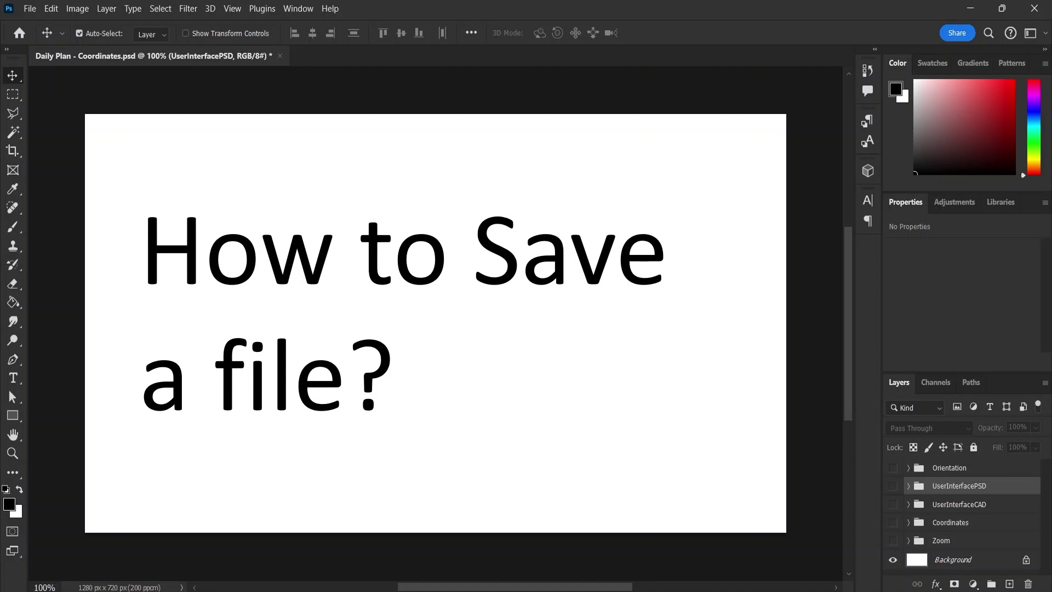
Bring up the File menu with Alt+F on the handwritten Project 1 canvas.
key(alt+f)
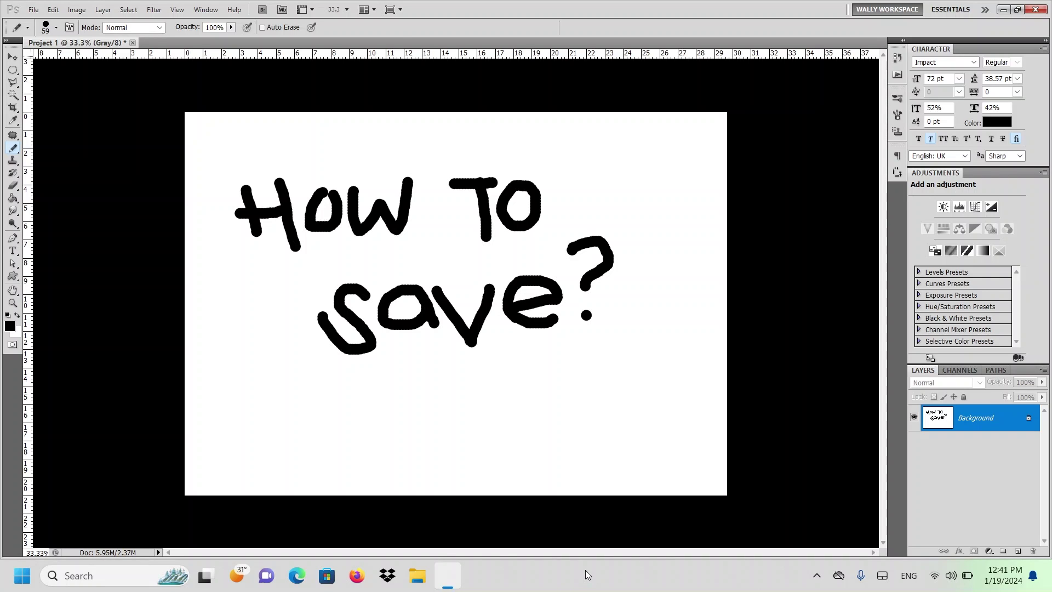
Choose File > Save for the handwritten Project 1 image and expand the format list.
click(34, 10)
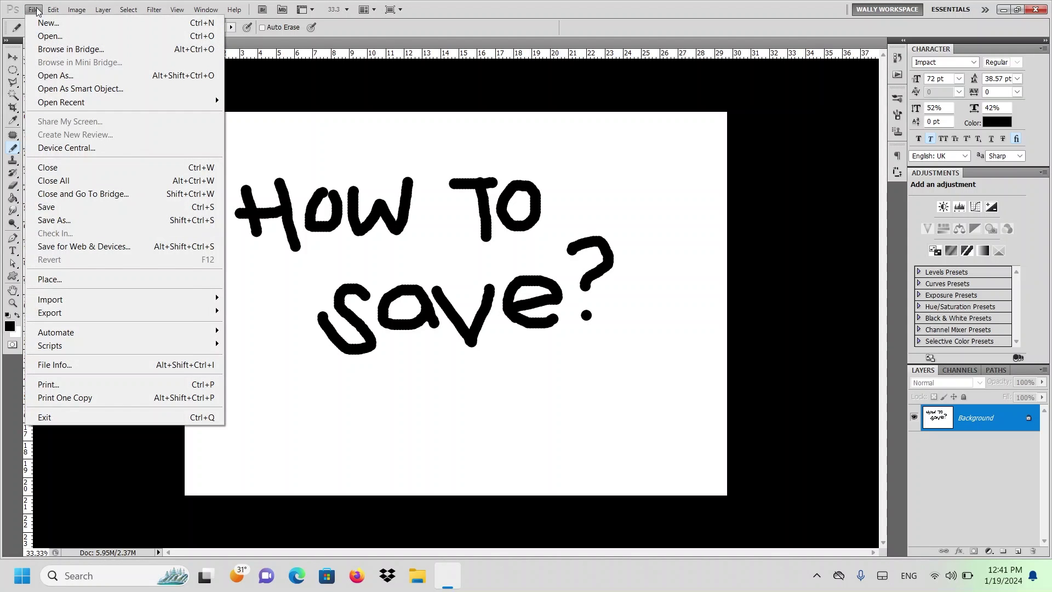
click(70, 211)
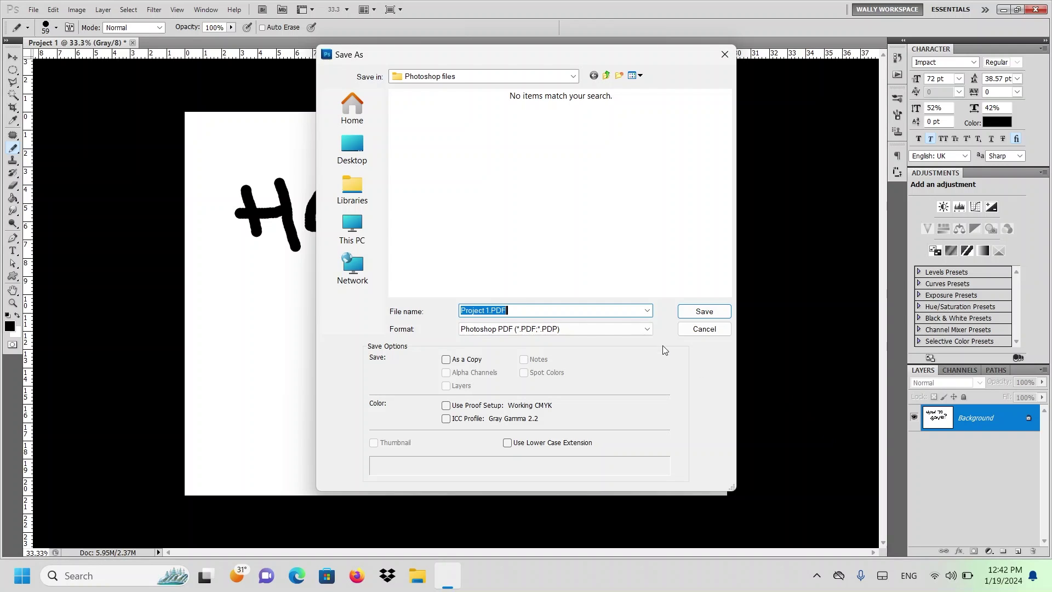
click(650, 328)
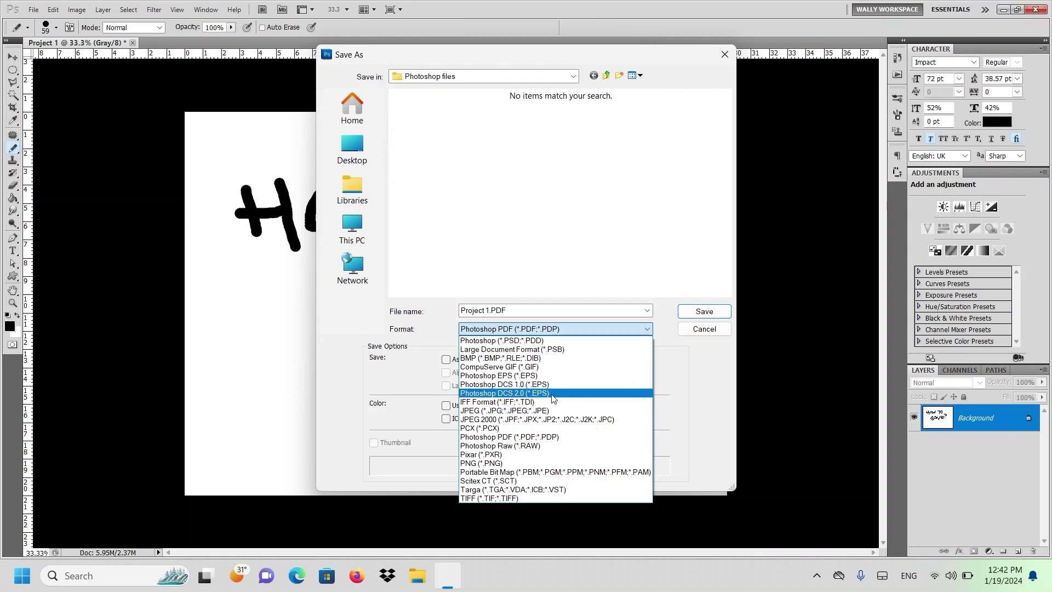
Save the image as Project 1.JPG in JPEG format into the Documents folder.
click(511, 411)
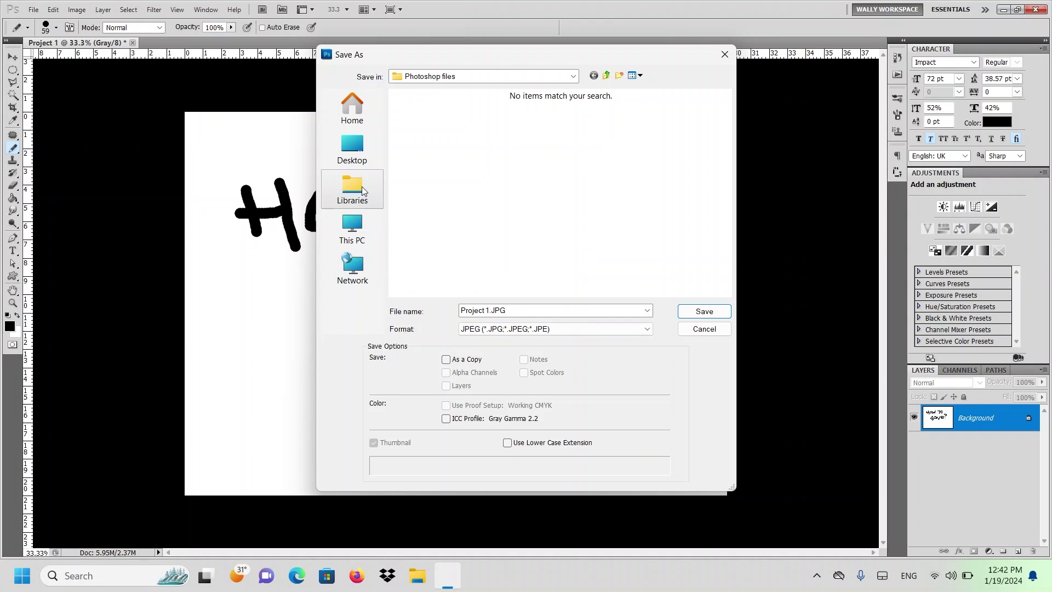
click(357, 149)
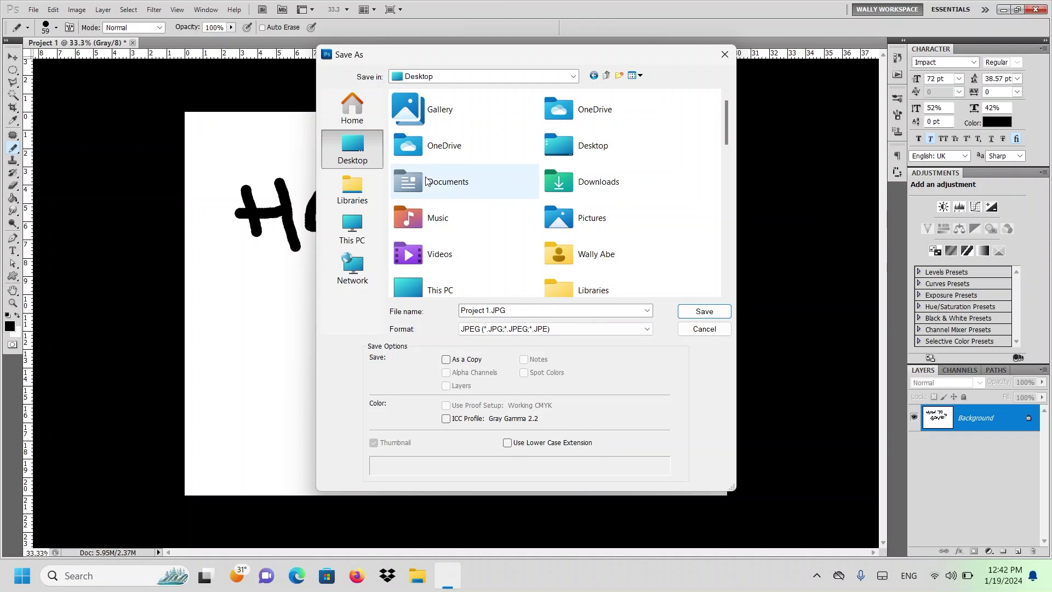
click(452, 195)
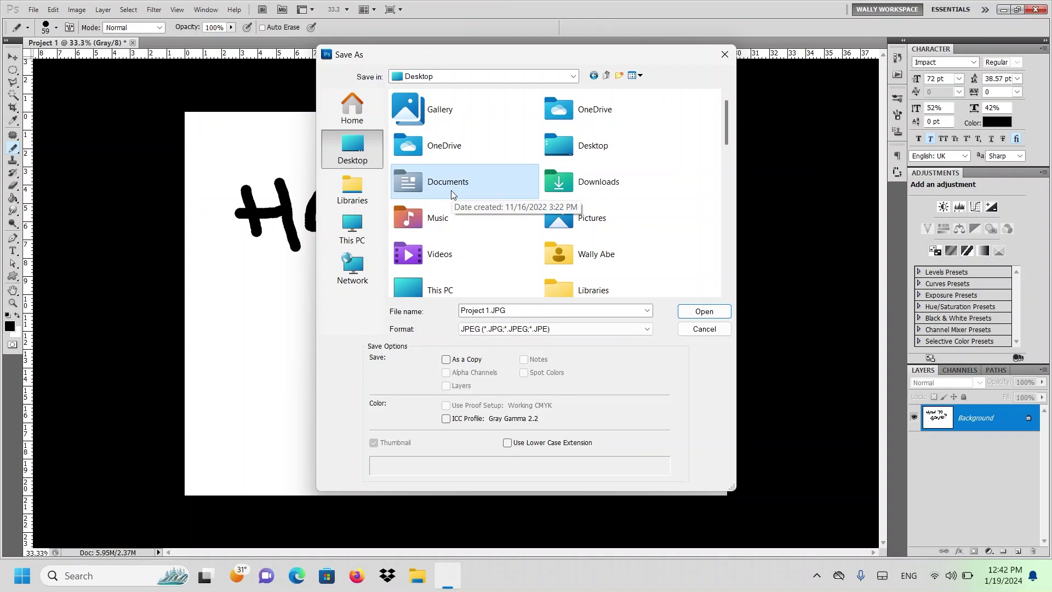
click(704, 311)
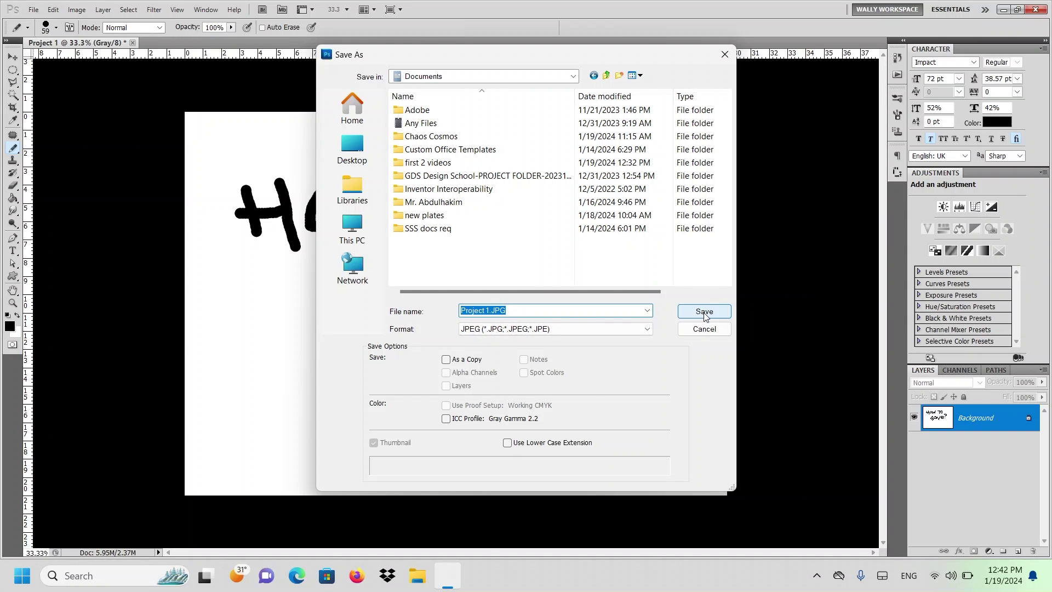
click(705, 315)
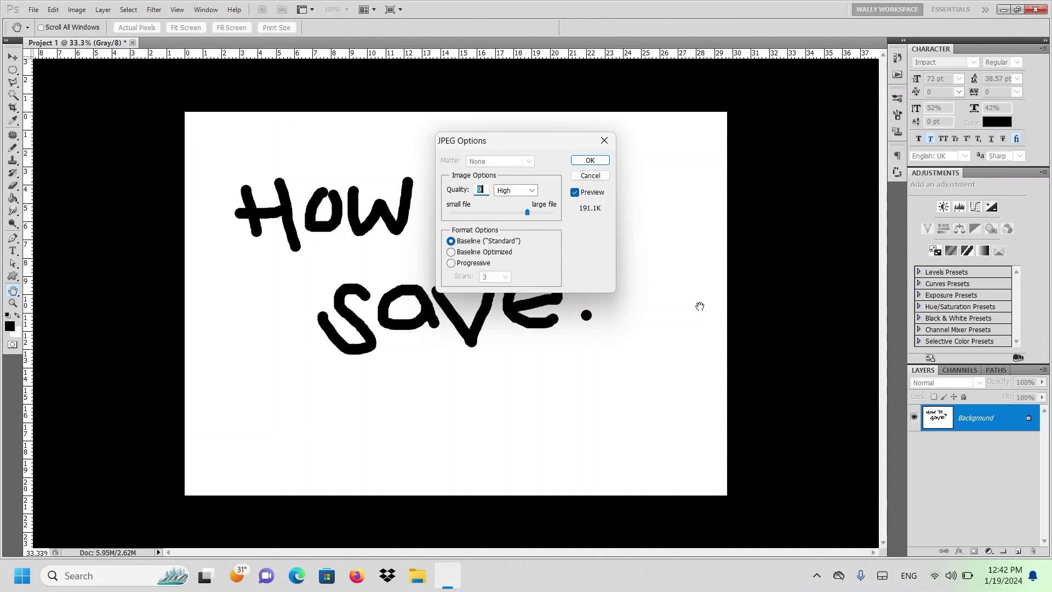
Enter JPEG quality 5 in the field, then drag the slider up to 9.
click(483, 189)
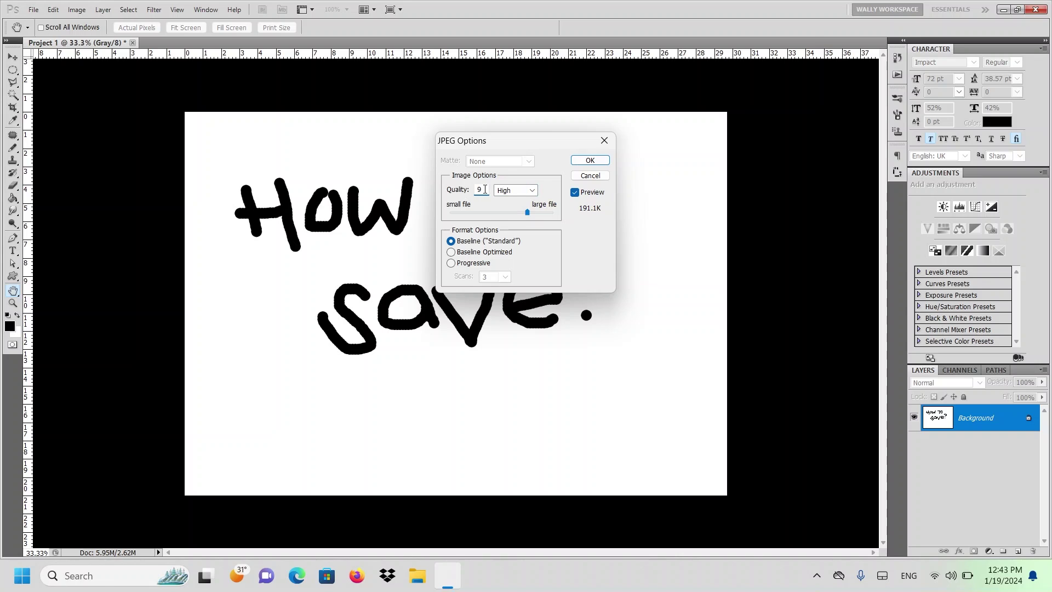
key(BackSpace)
text(5)
click(495, 212)
mouse_move(495, 214)
mouse_down()
mouse_move(531, 215)
mouse_move(480, 214)
mouse_up()
Compare the Medium, High and Maximum presets, settle on High, and confirm the save.
click(531, 190)
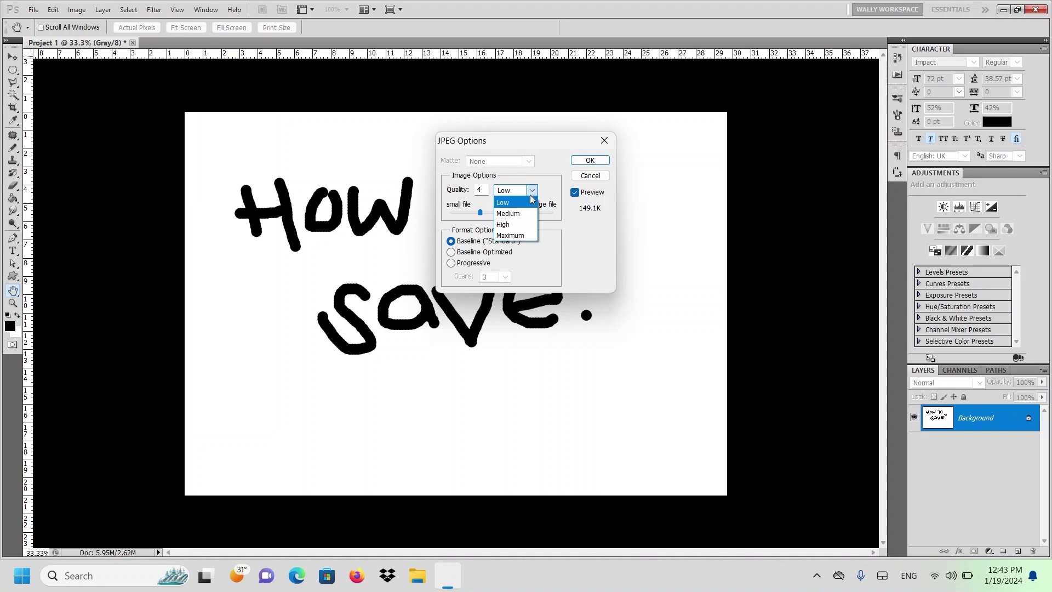
click(524, 214)
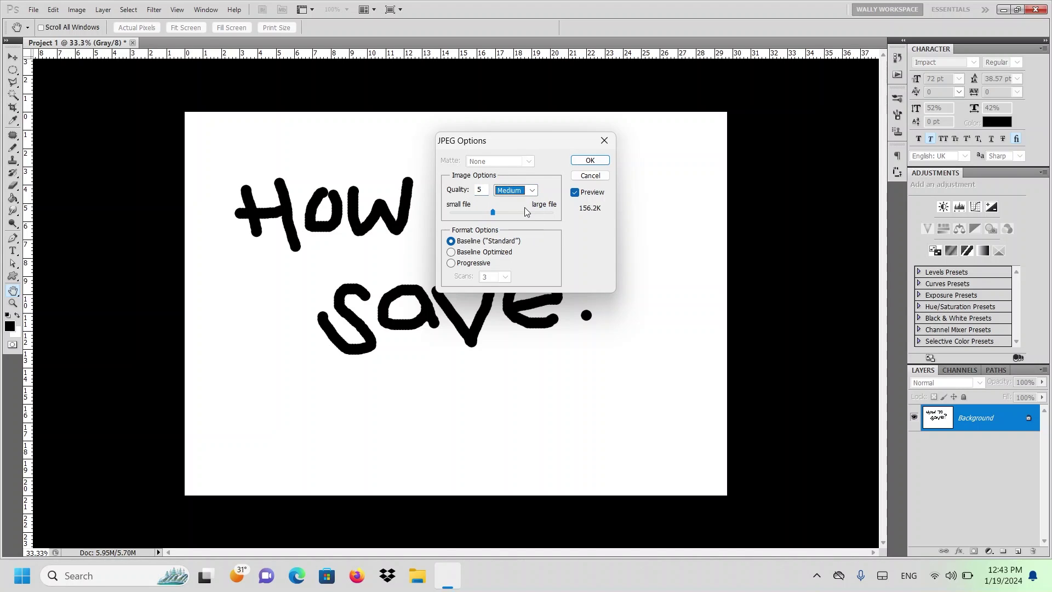
click(536, 194)
click(524, 225)
click(532, 191)
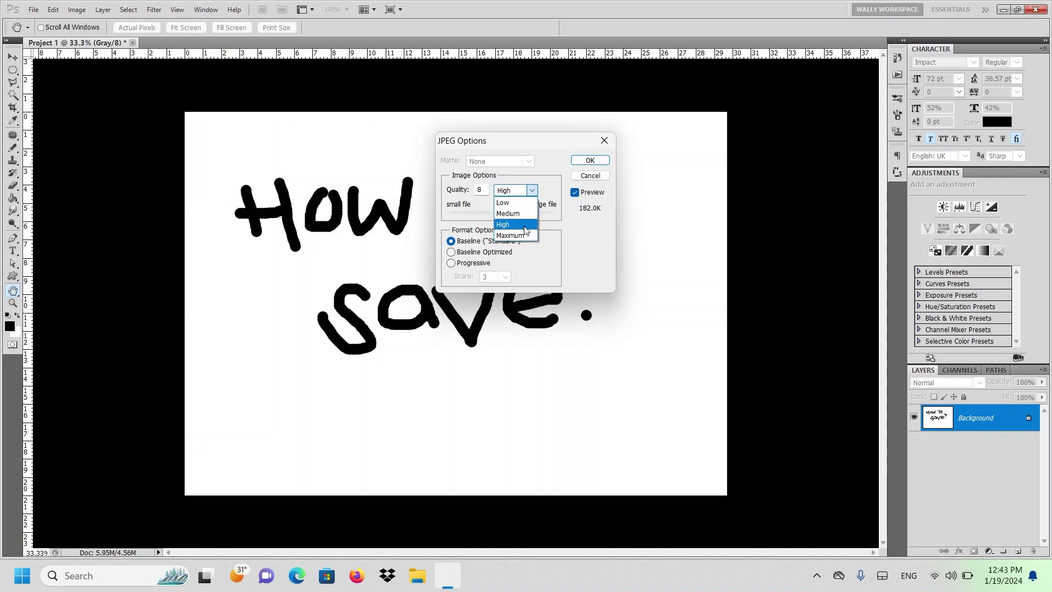
click(522, 231)
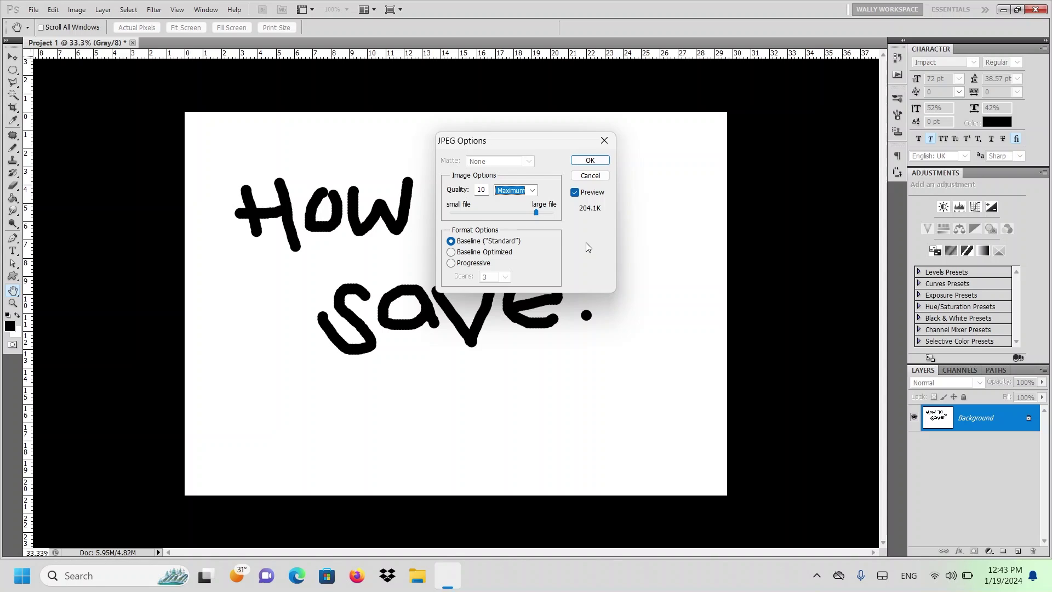
drag(537, 212, 521, 220)
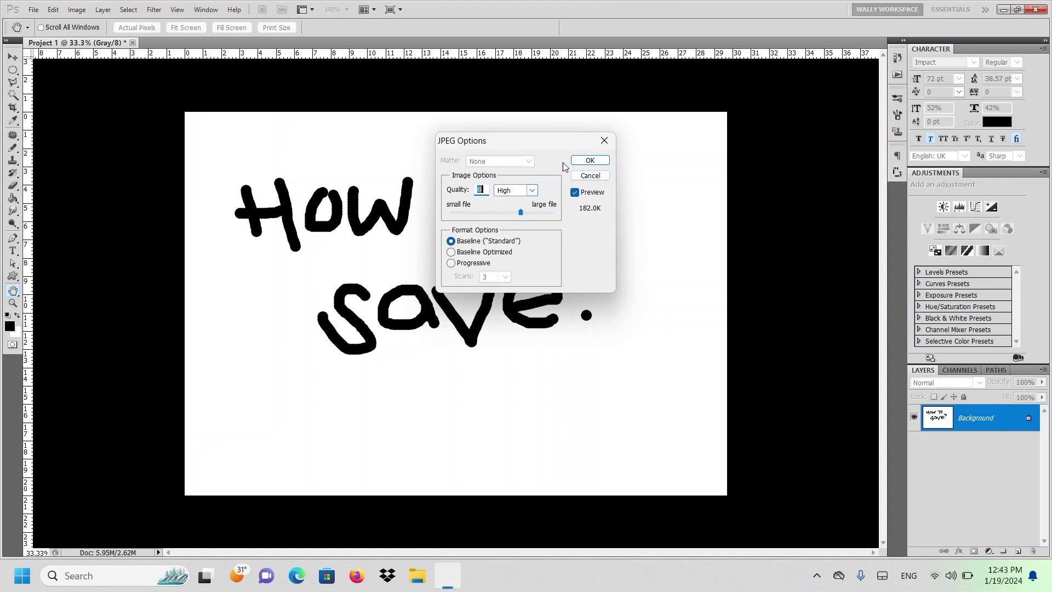
click(585, 161)
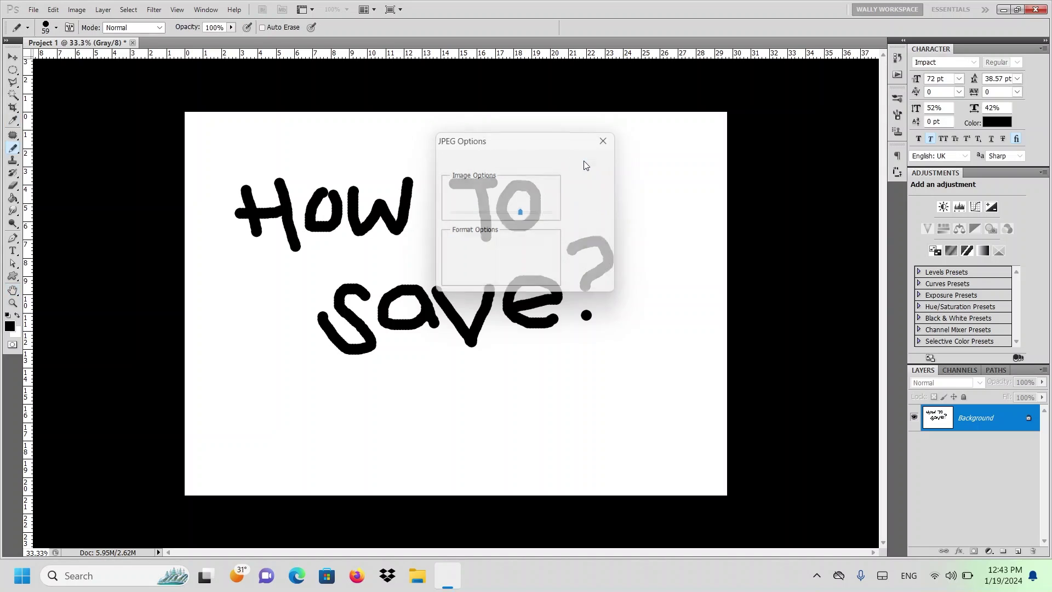
click(419, 576)
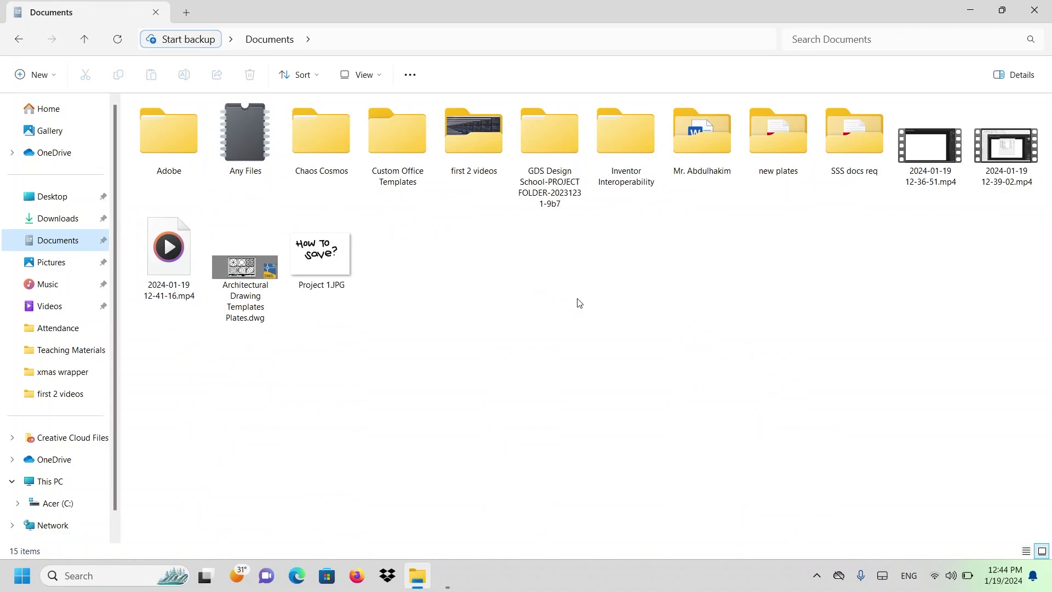
Select Project 1.JPG in Documents to check its file size and thumbnail.
click(341, 270)
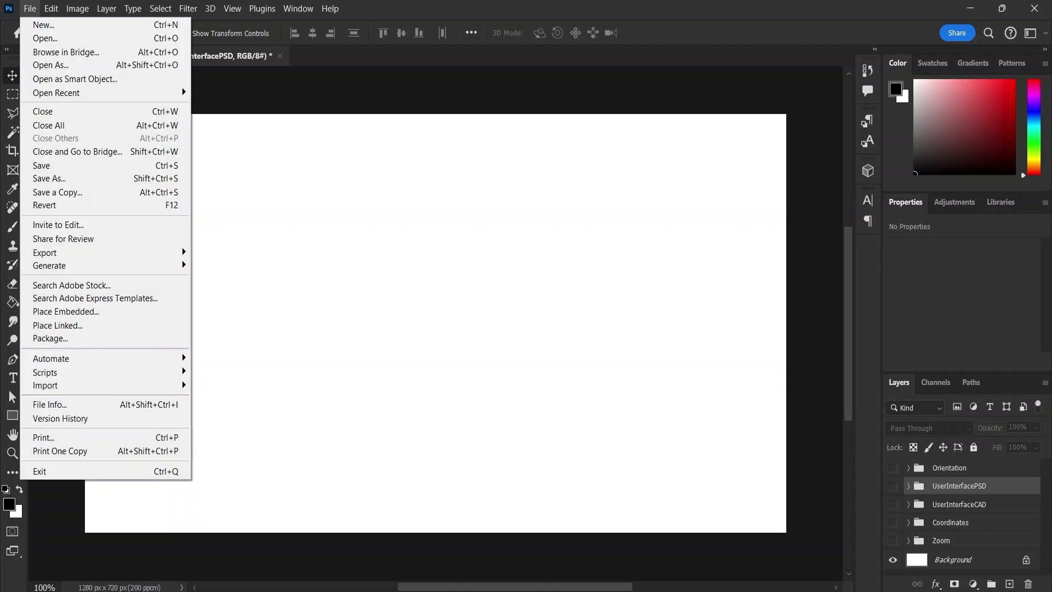
Dismiss the File menu to return to Project 1.PSD showing 'How to Save as your work?'.
key(Escape)
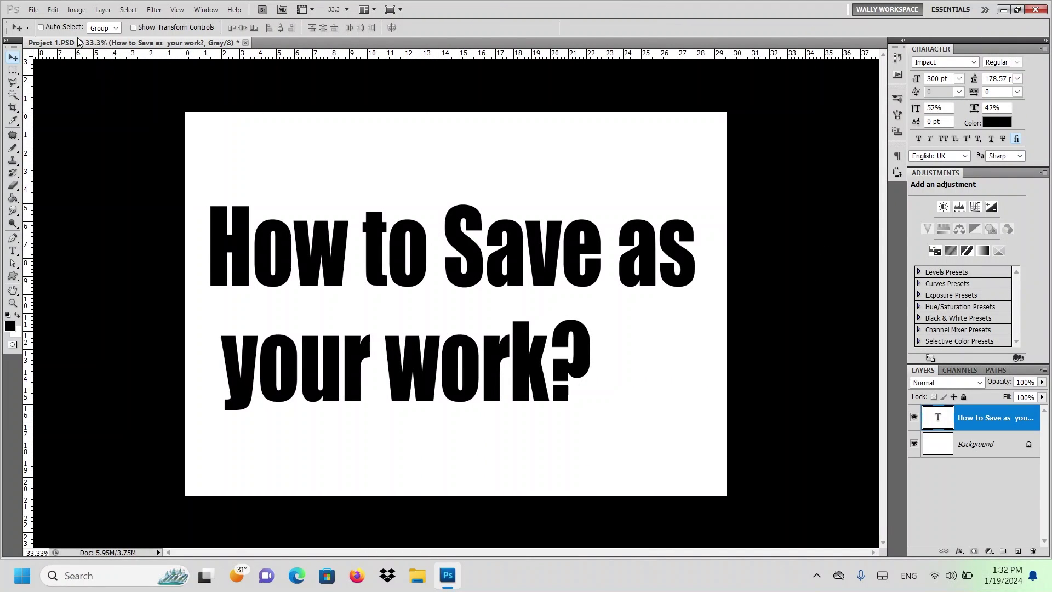
Choose File > Save As for Project 1.PSD and expand the format list.
click(37, 11)
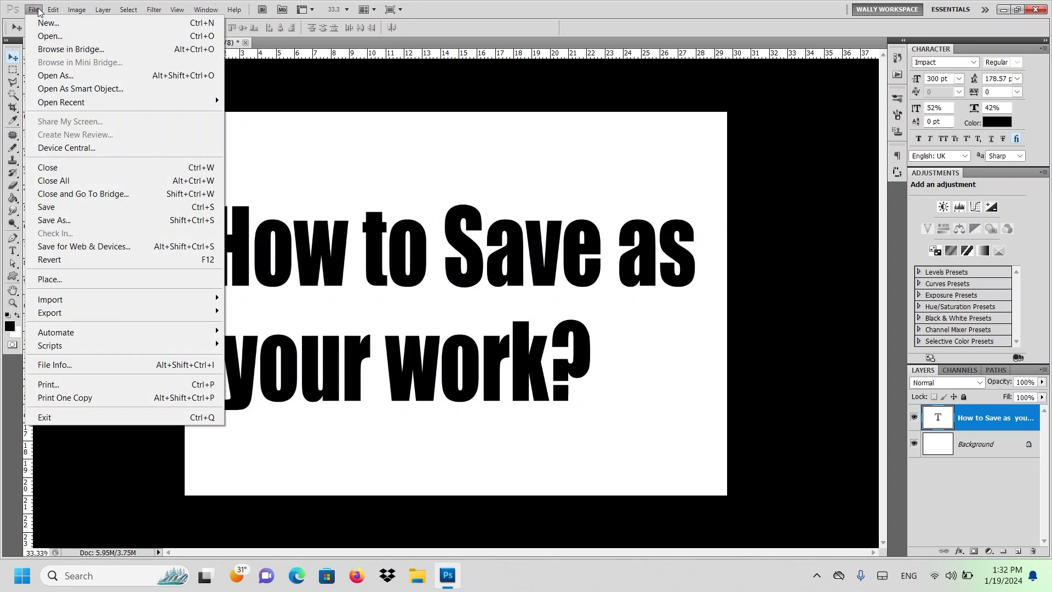
click(97, 226)
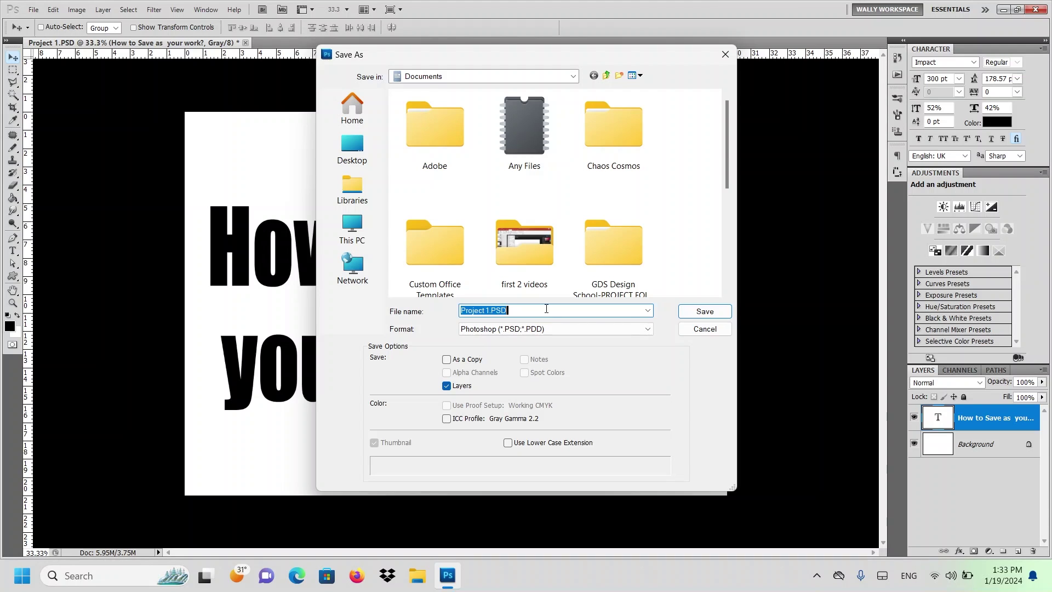
click(557, 329)
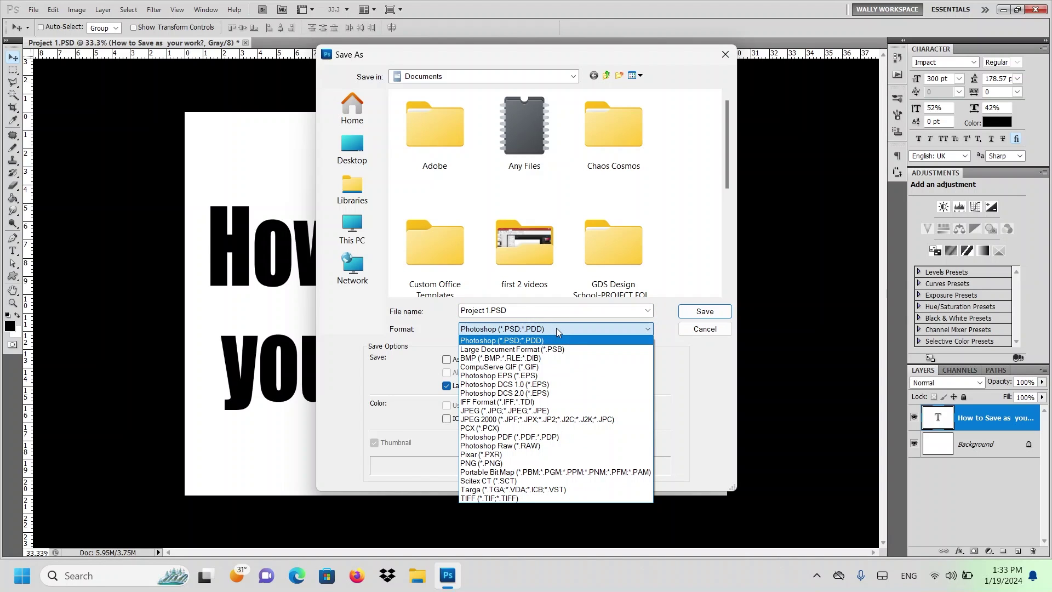
Set the format to JPEG and save Project 1.JPG into the Documents folder.
click(556, 415)
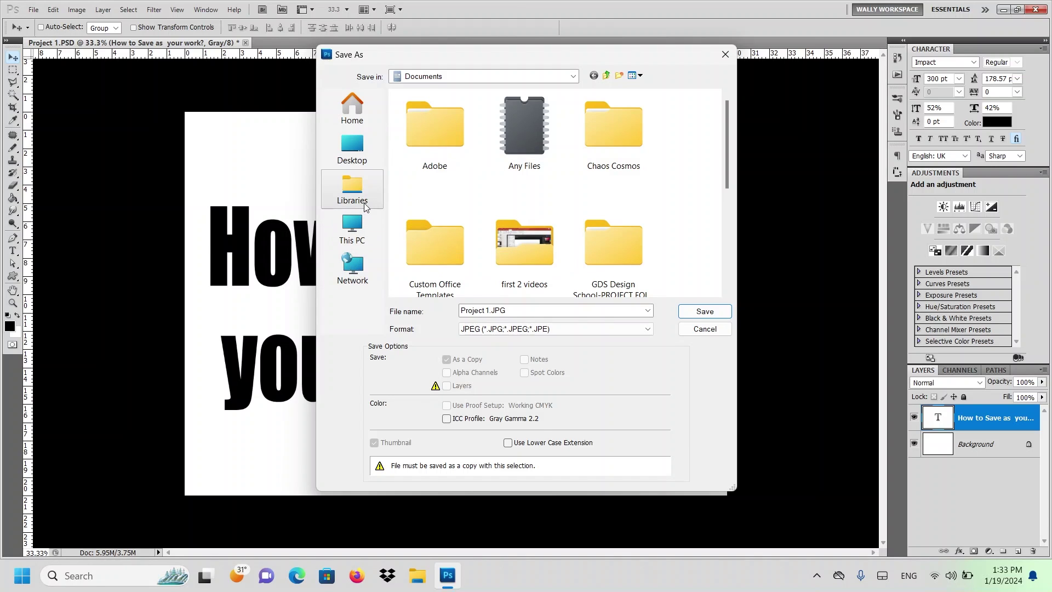
click(360, 155)
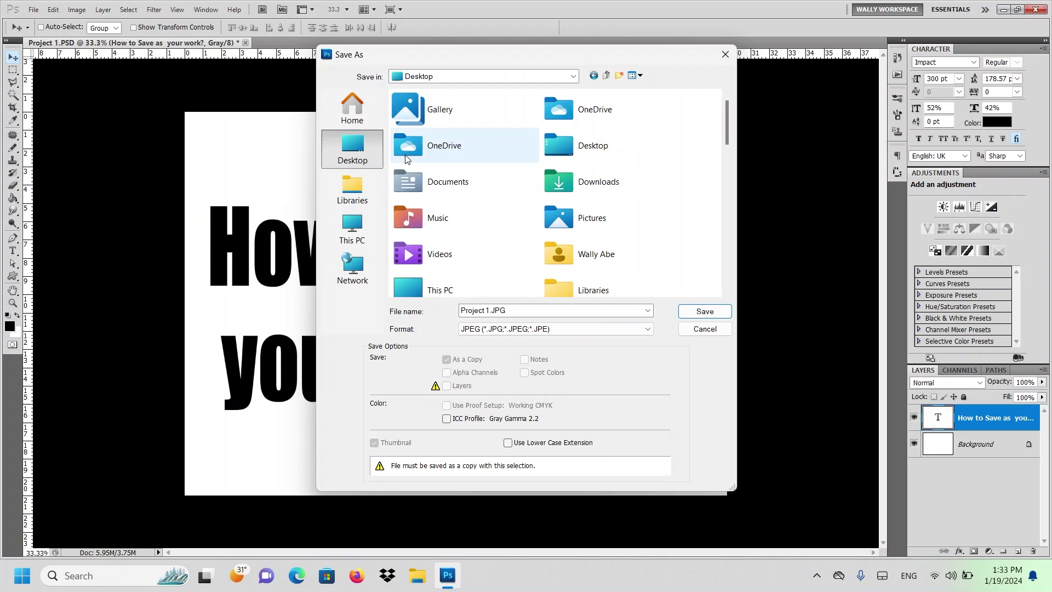
double_click(450, 184)
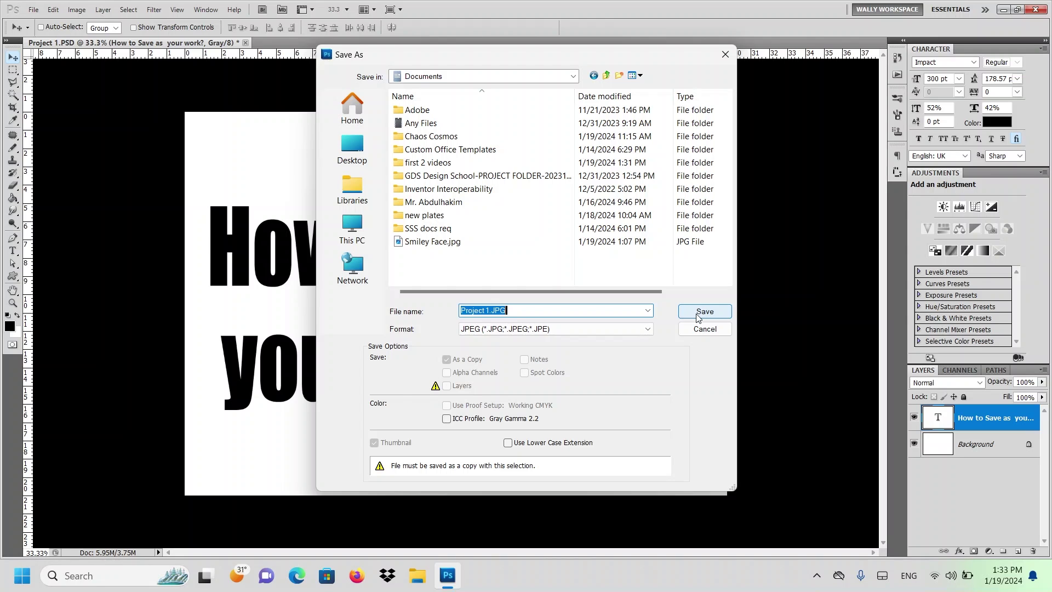
click(698, 313)
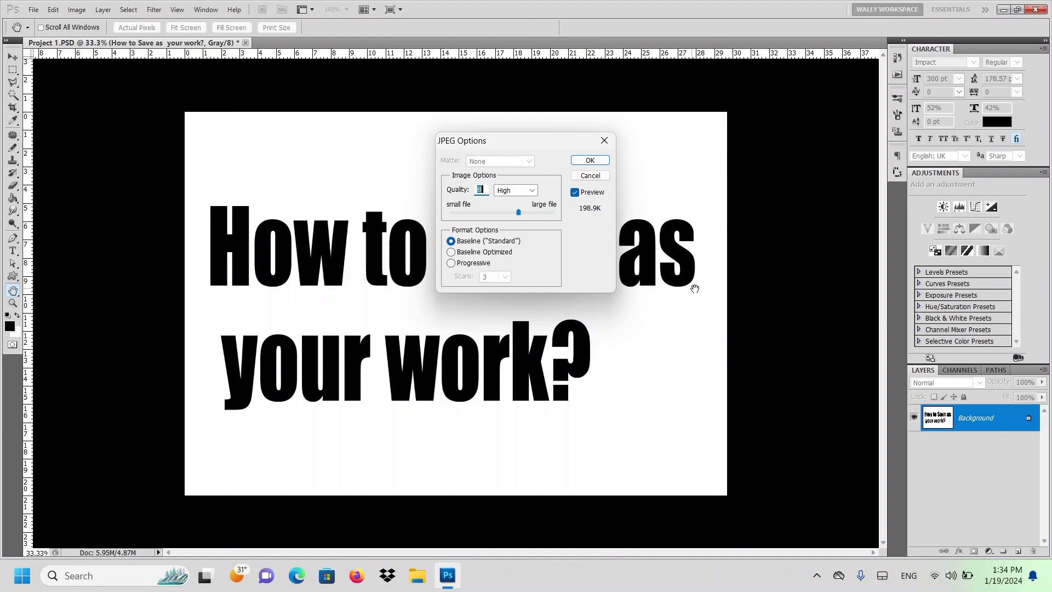
Adjust the JPEG quality slider down to 6, then up to 7, and confirm.
click(518, 214)
drag(518, 216, 494, 215)
drag(495, 213, 517, 217)
click(591, 161)
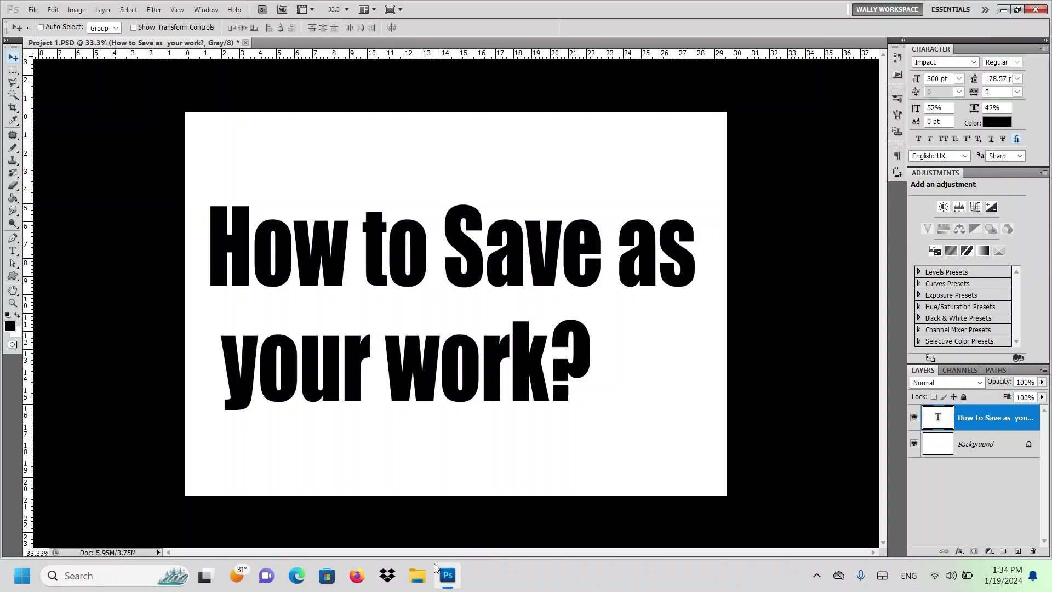
In File Explorer's Documents folder, open Project 1.JPG to check its 'How to Save as your work?' image.
click(417, 581)
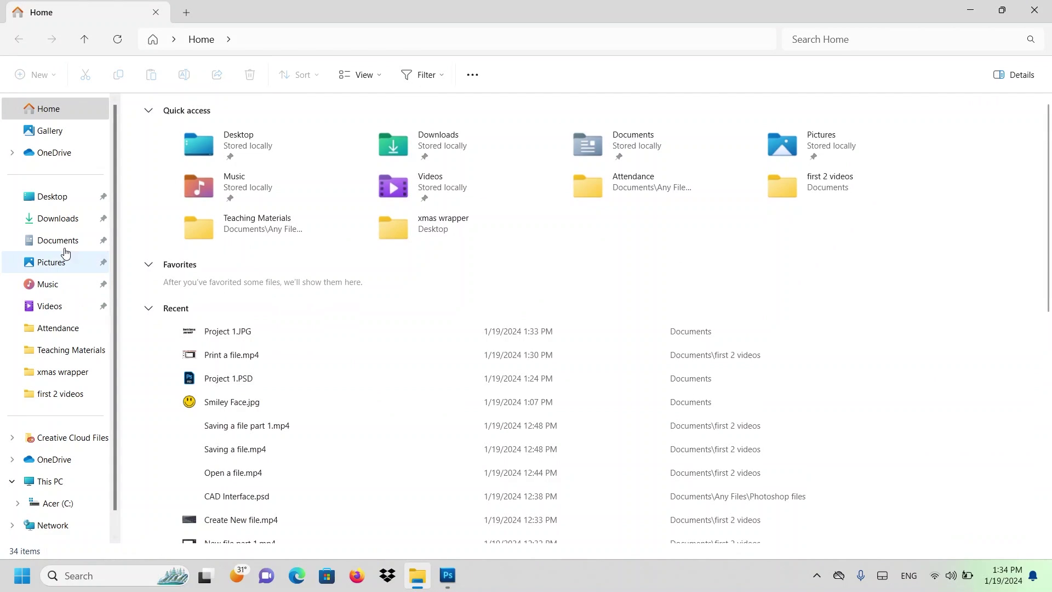
click(55, 241)
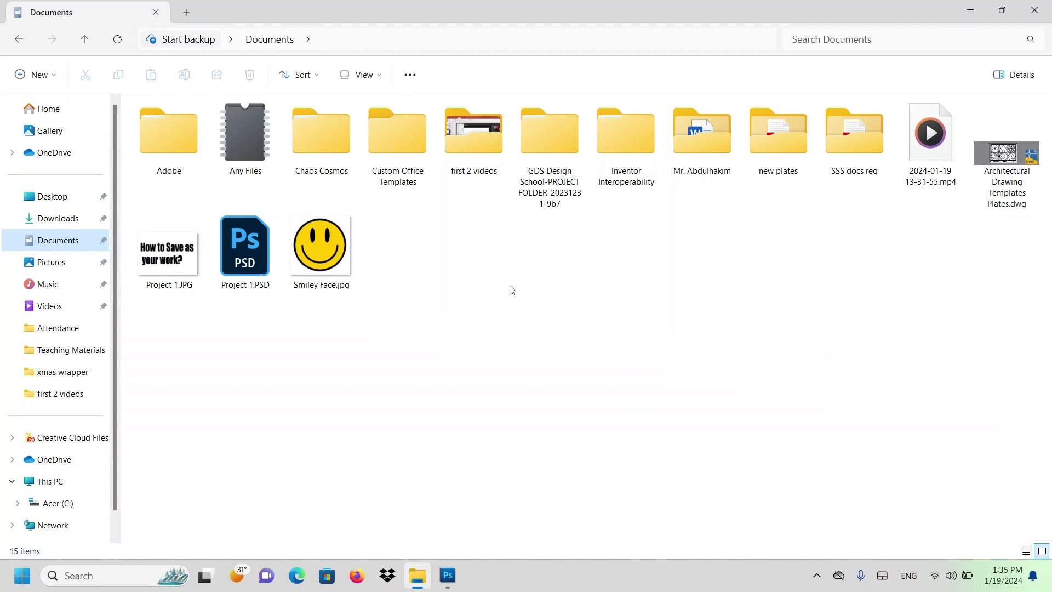
double_click(157, 269)
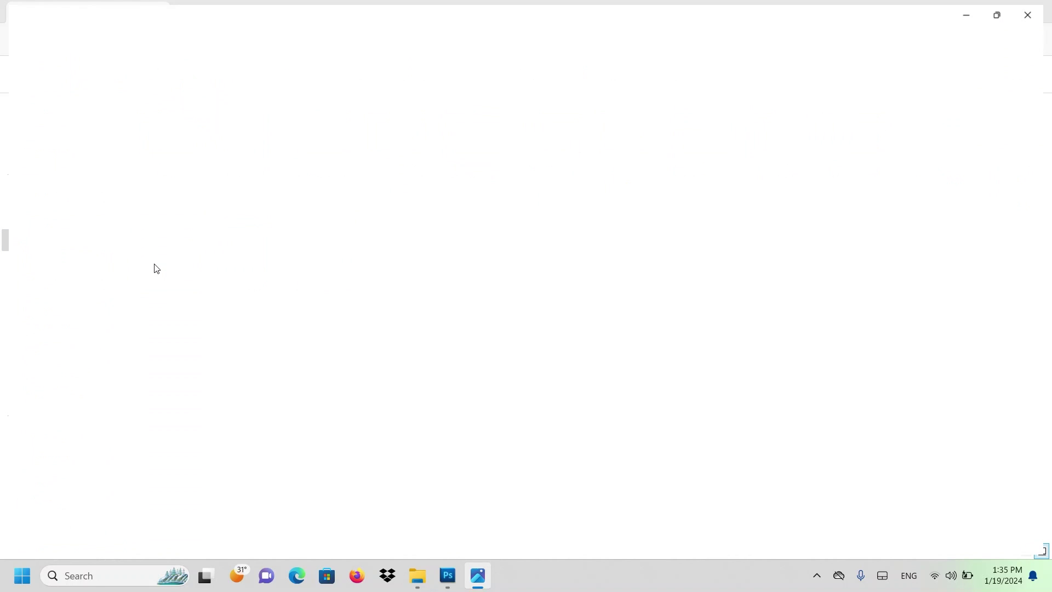